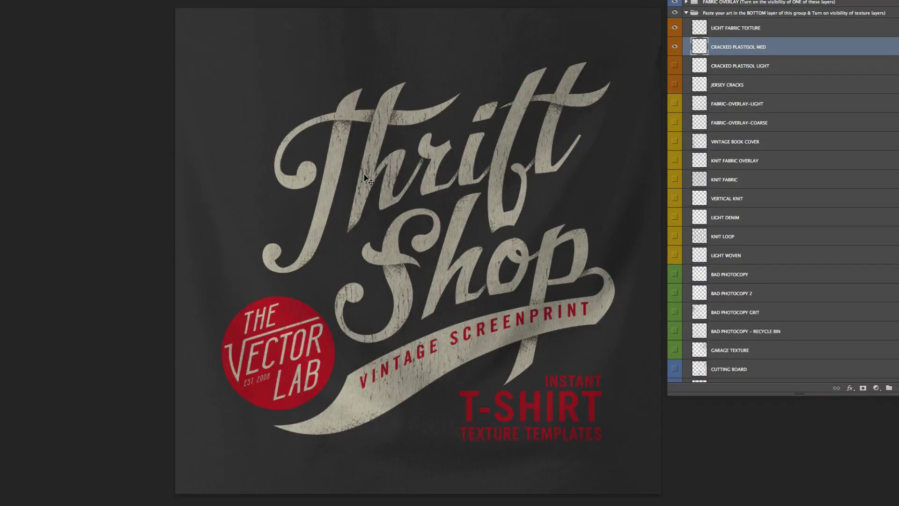
Turn on the CRACKED PLASTISOL LIGHT texture and toggle JERSEY CRACKS on the Thrift Shop design.
click(675, 65)
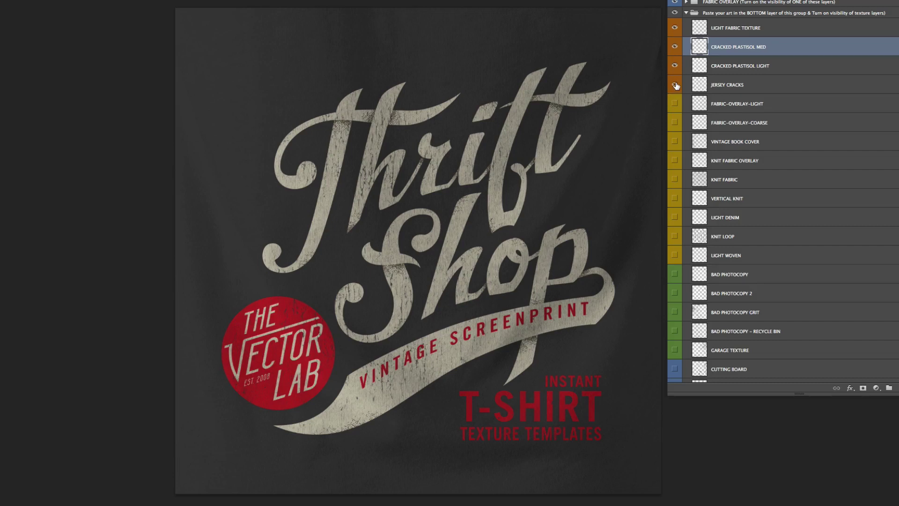
click(675, 85)
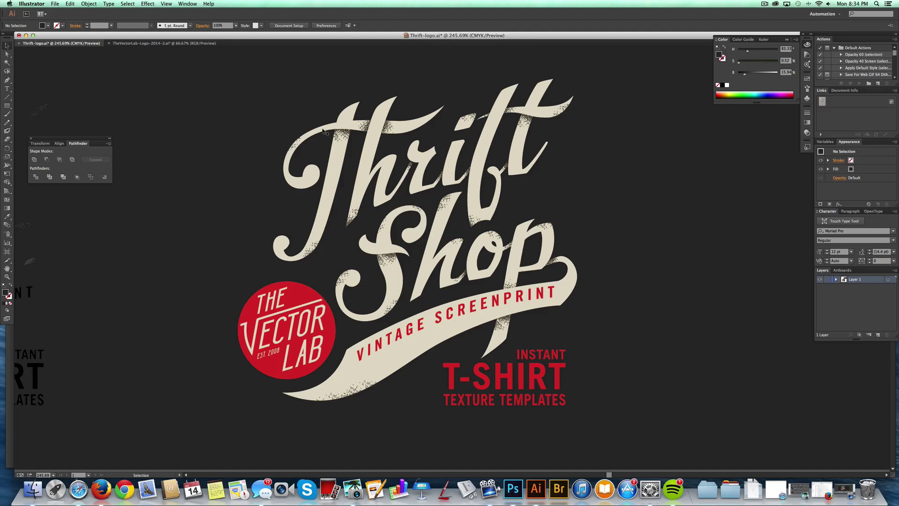
Select and copy all the Thrift Shop logo artwork in Illustrator, then return to Photoshop.
drag(224, 75, 626, 435)
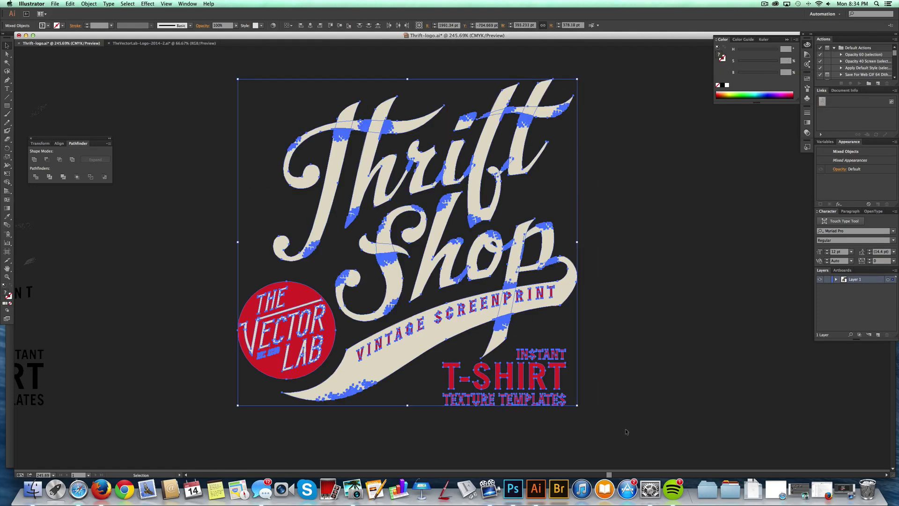
key(a)
key(v)
click(514, 487)
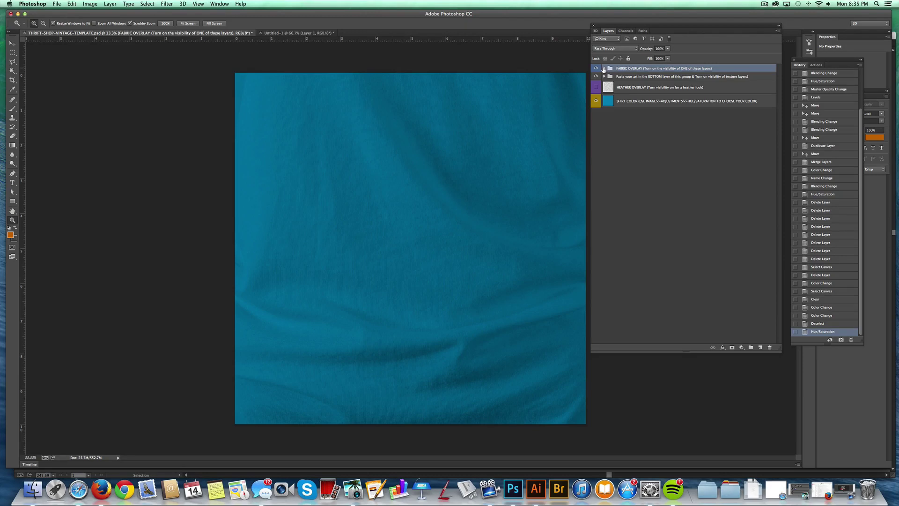
Expand the FABRIC OVERLAY group and preview FABRIC-OVERLAY-1 through FABRIC-OVERLAY-5 one at a time.
click(603, 69)
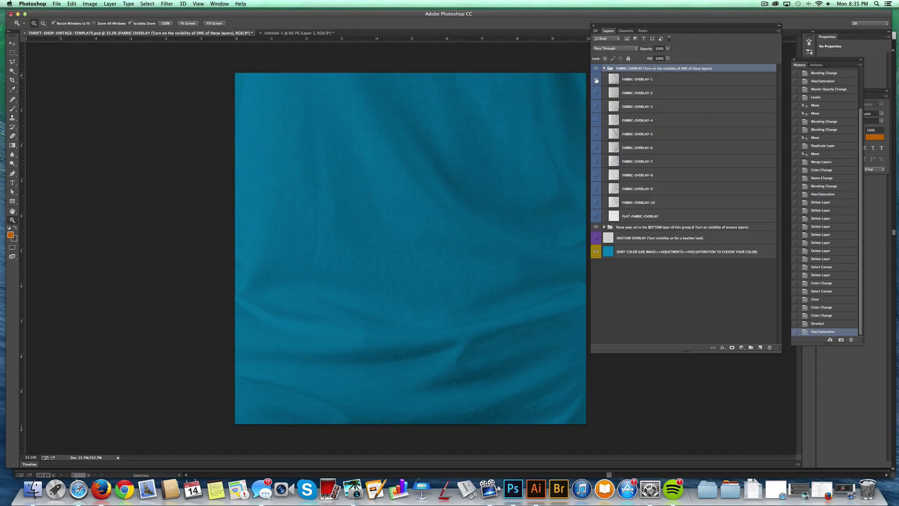
click(596, 80)
click(597, 93)
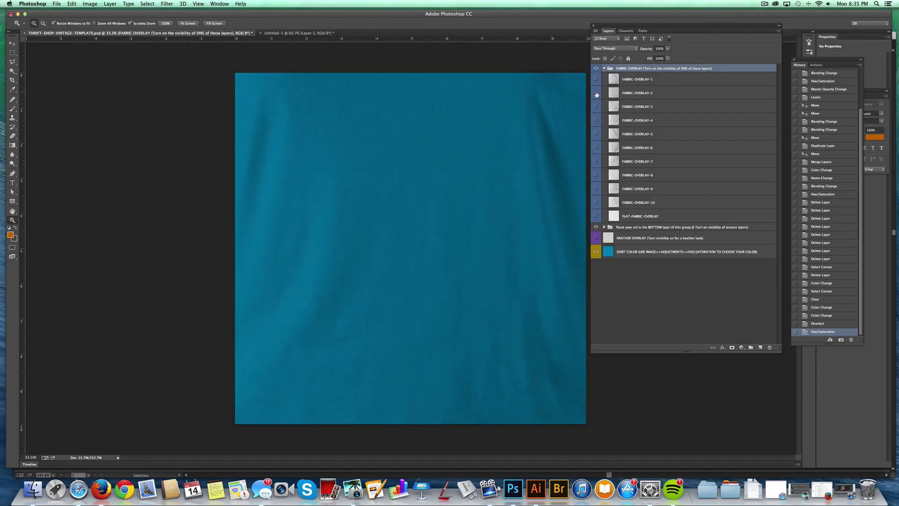
click(596, 94)
click(596, 107)
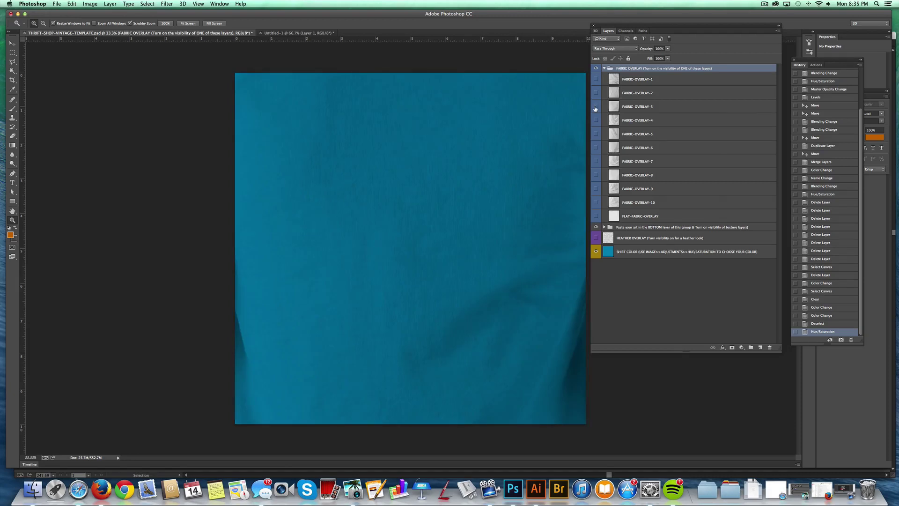
click(596, 108)
click(596, 121)
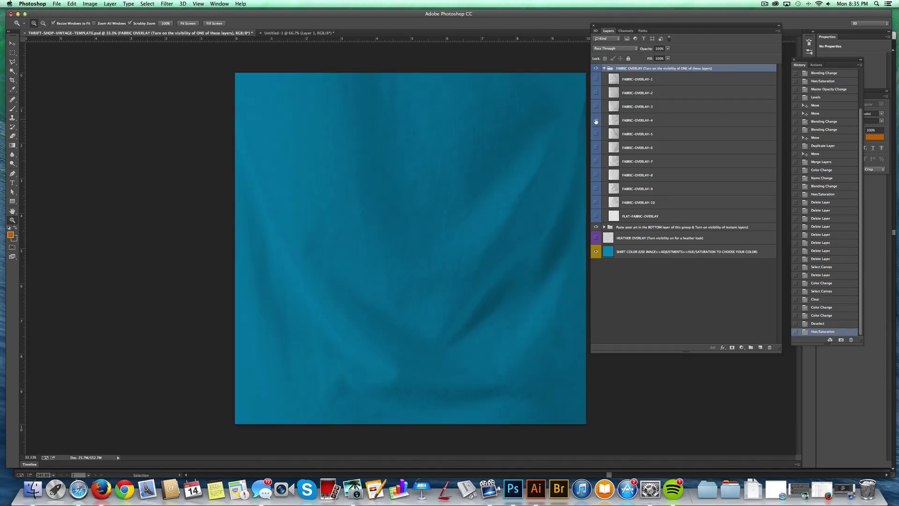
click(596, 121)
click(596, 134)
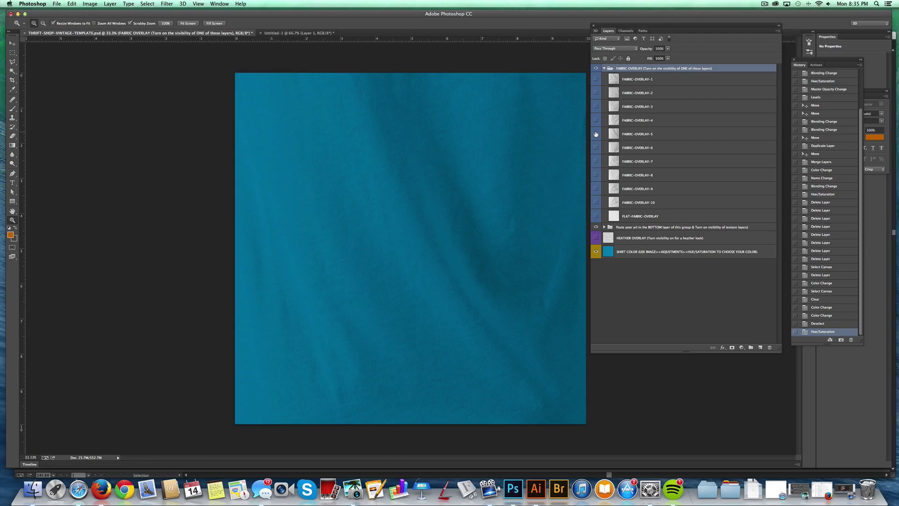
click(596, 135)
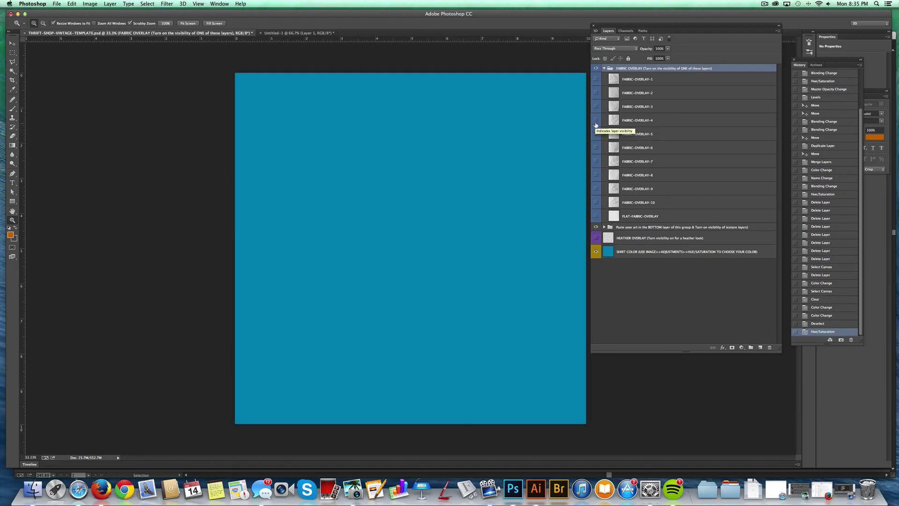
Preview FABRIC-OVERLAY-6, FABRIC-OVERLAY-7 and FLAT-FABRIC-OVERLAY, then keep only FABRIC-OVERLAY-4 visible and collapse the group.
click(596, 147)
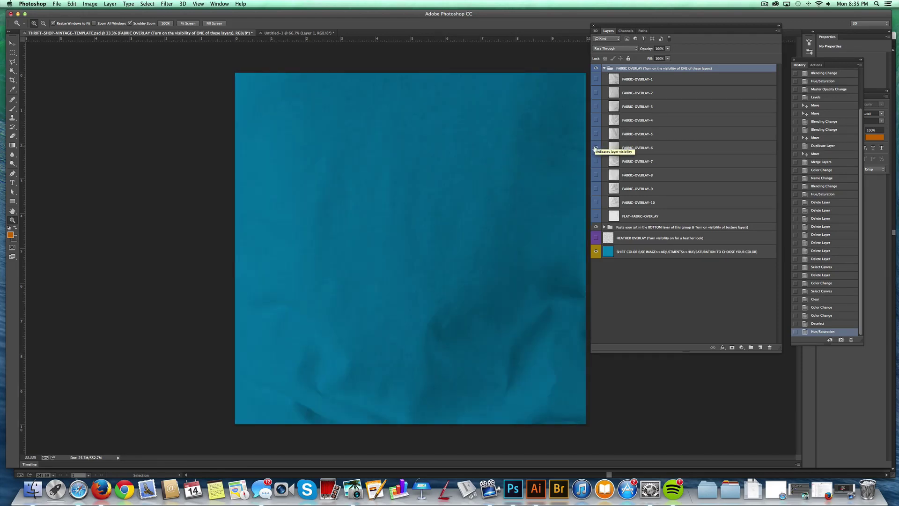
click(596, 147)
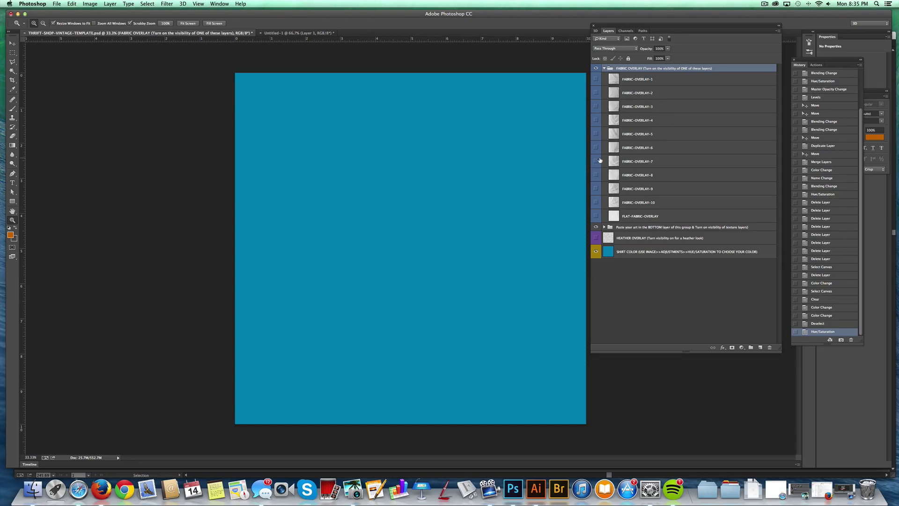
click(596, 162)
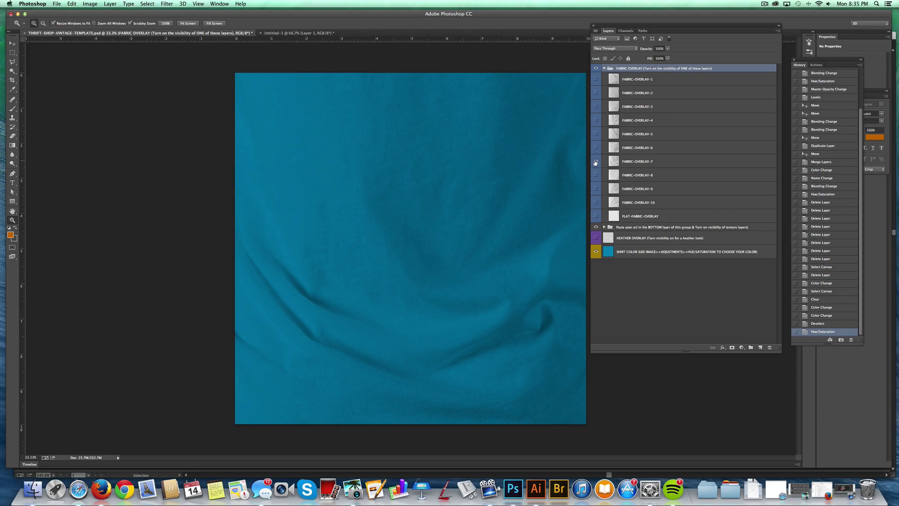
click(596, 162)
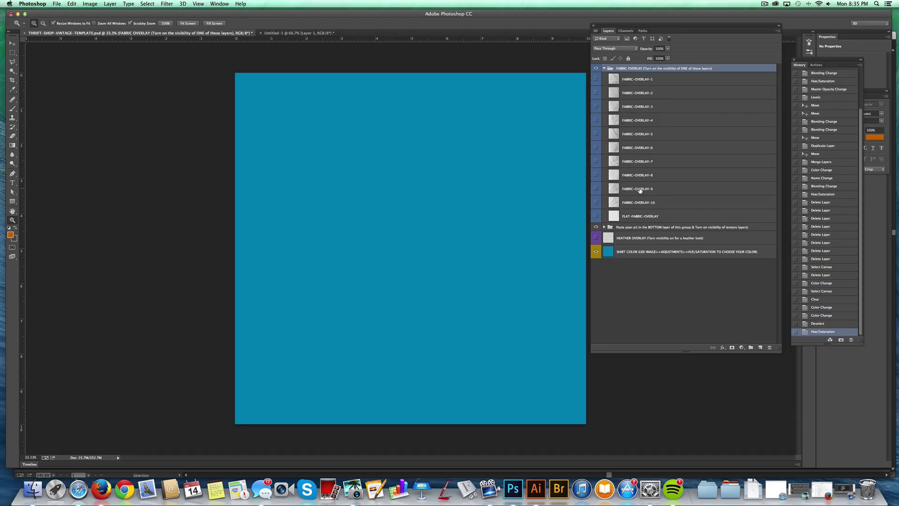
click(596, 215)
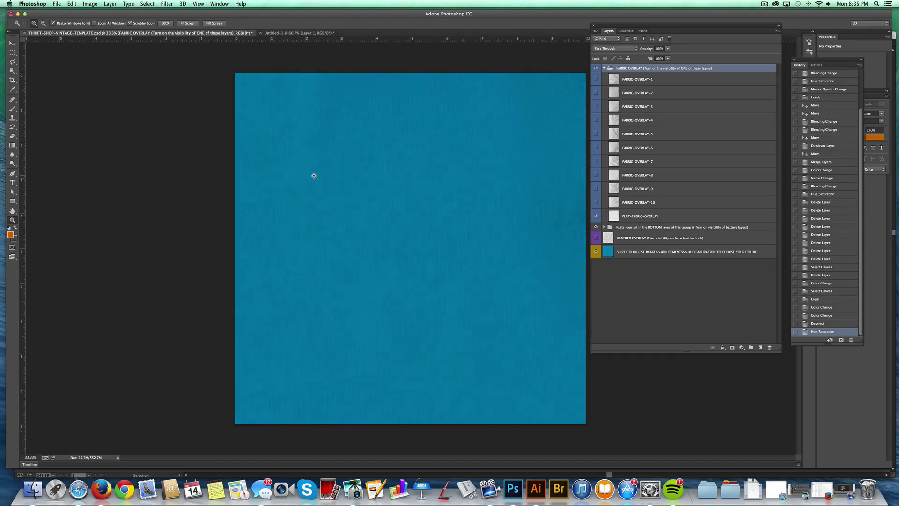
click(596, 215)
click(596, 216)
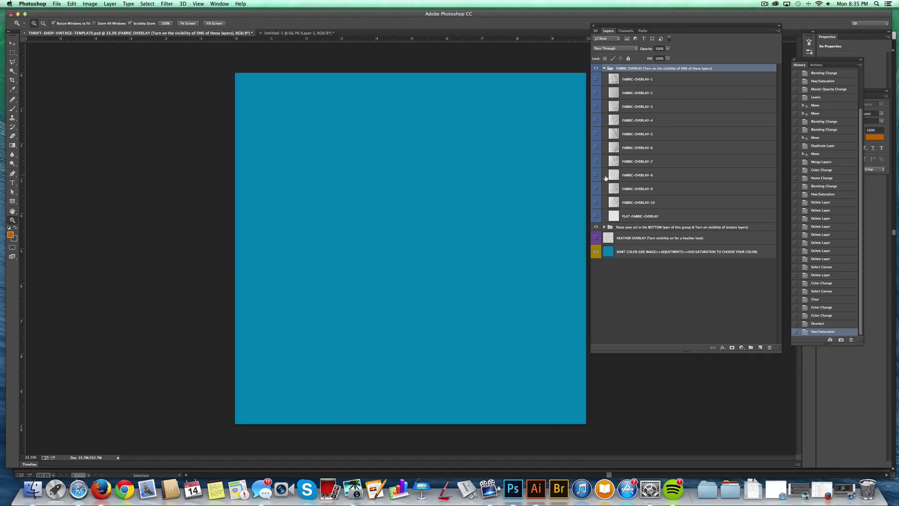
click(596, 120)
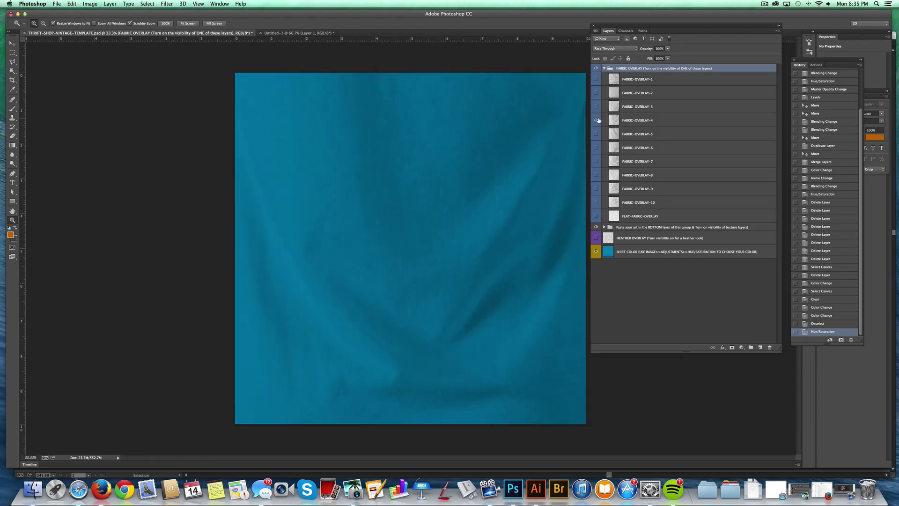
click(652, 120)
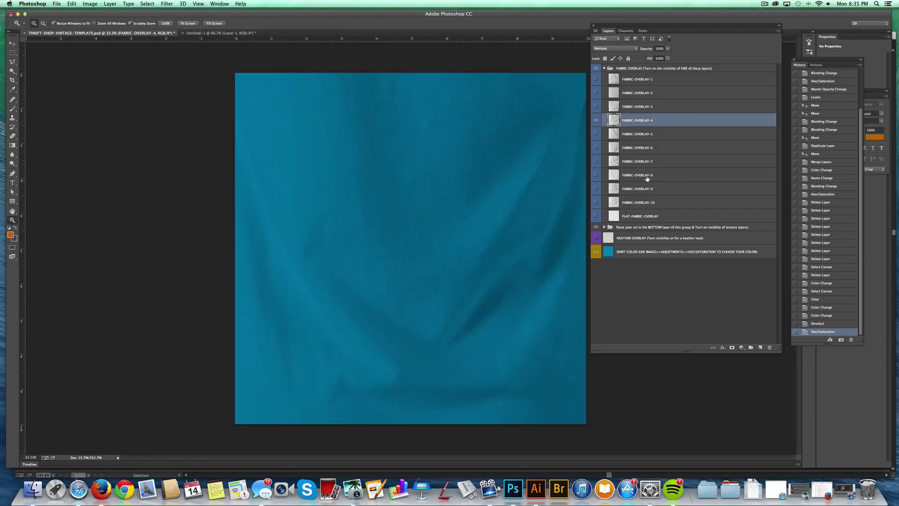
click(604, 68)
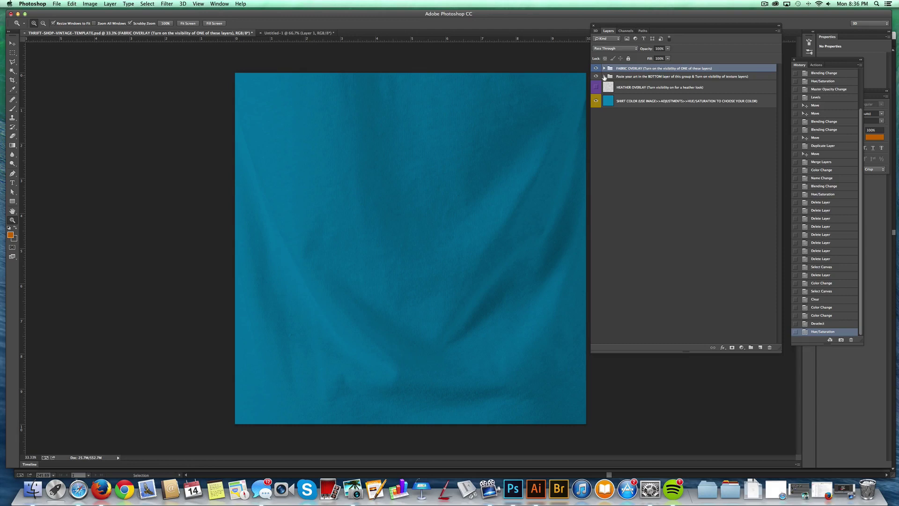
Expand the Paste your art group and paste the logo into >PASTE YOUR ART IN THESE LAYERS<.
click(604, 76)
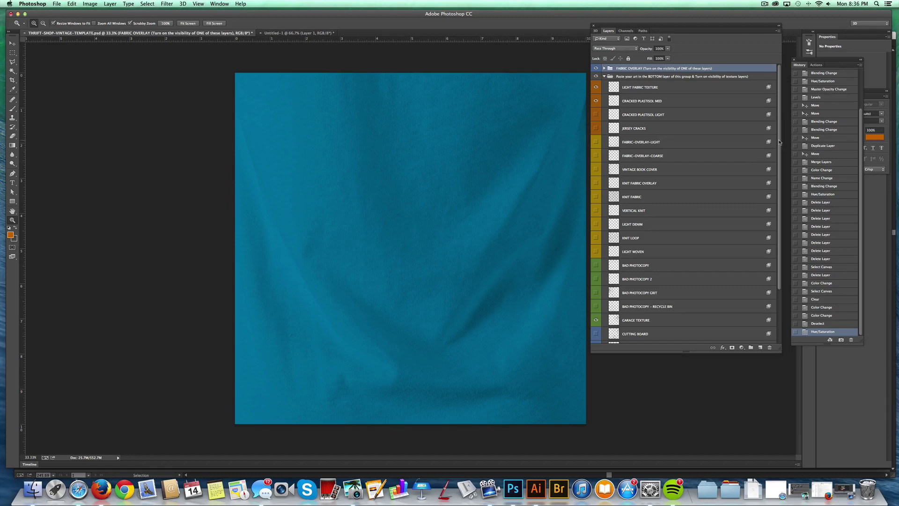
drag(780, 142, 781, 202)
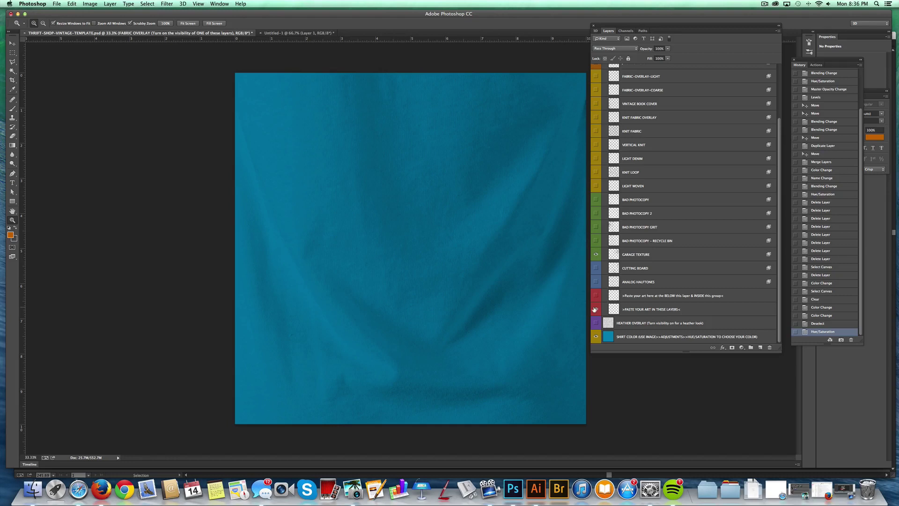
click(655, 308)
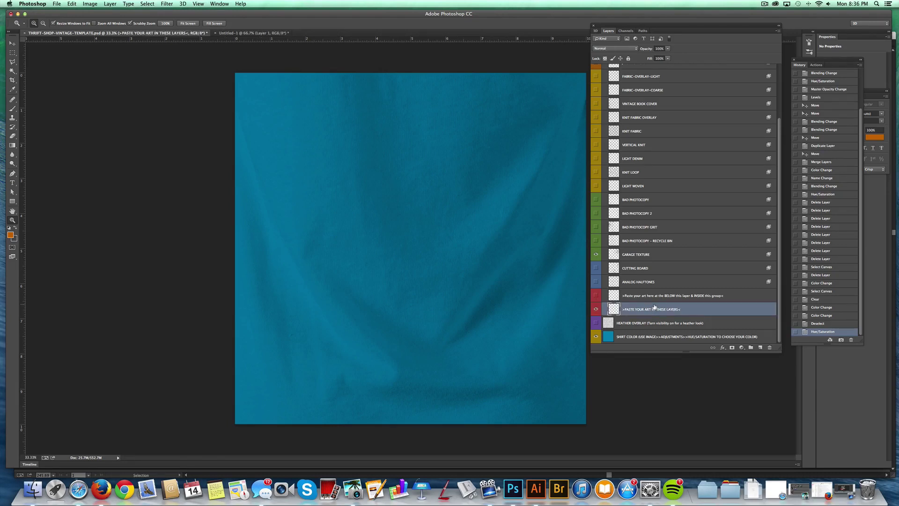
key(super+v)
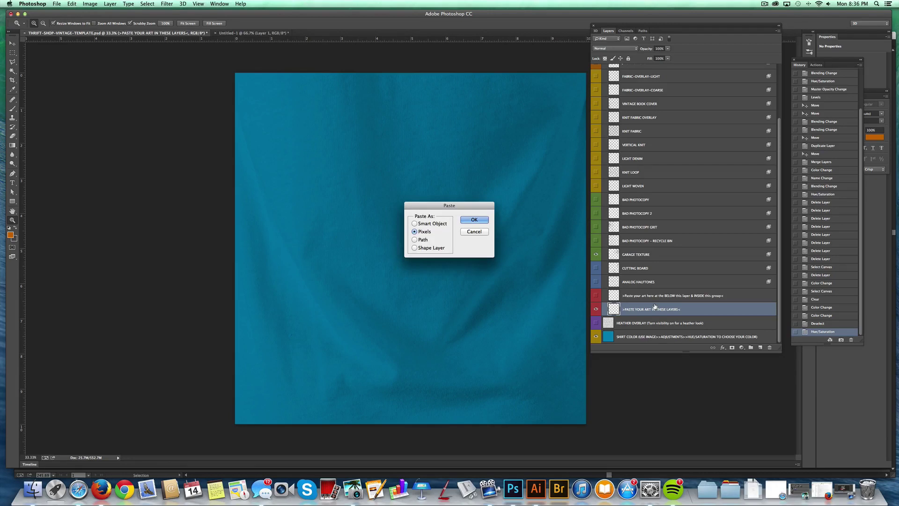
Paste the logo as pixels, scale it to about 148%, commit it, and select SHIRT COLOR.
click(470, 220)
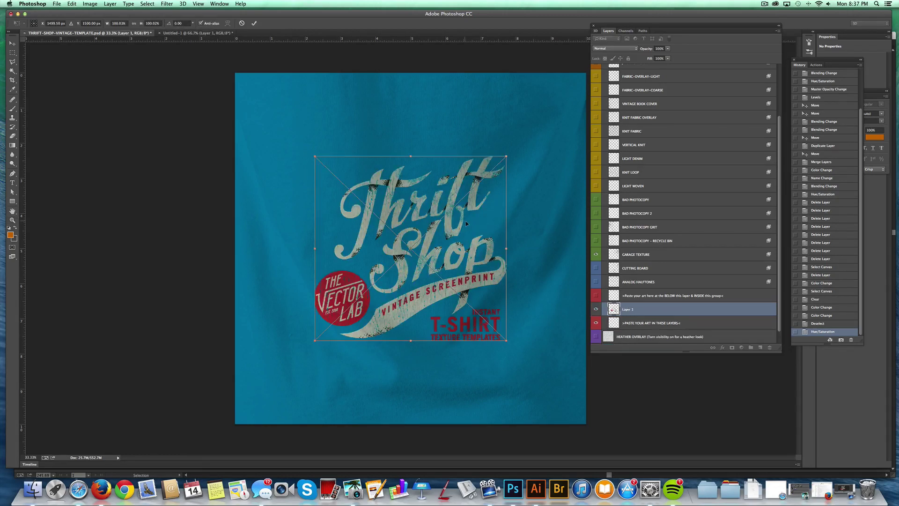
drag(507, 156, 560, 118)
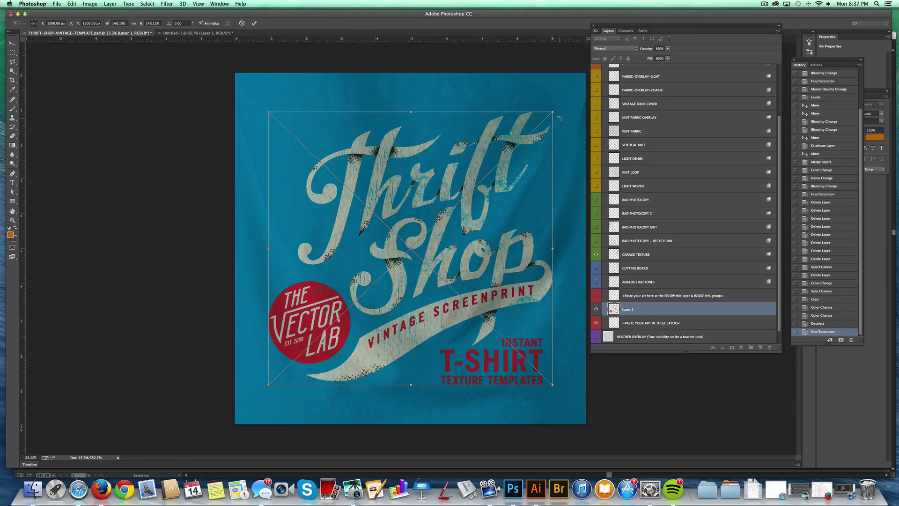
key(Return)
key(z)
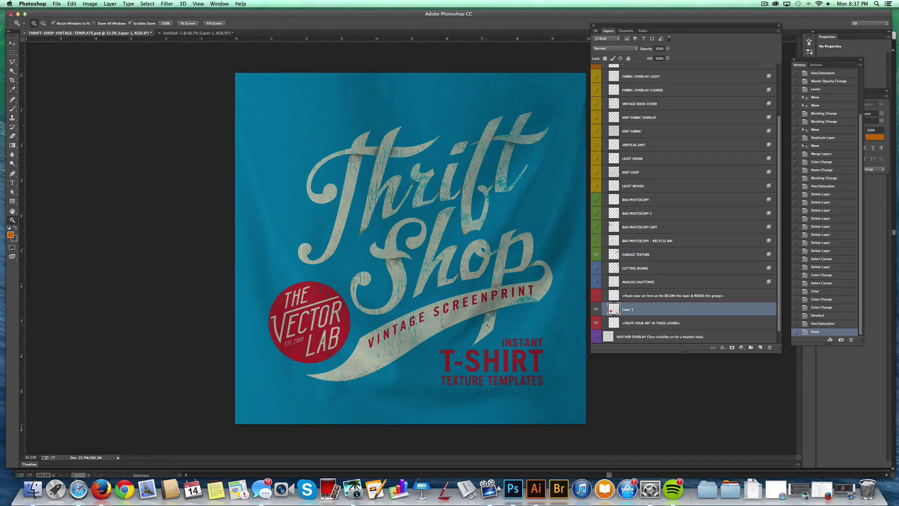
scroll(679, 261, down, 1)
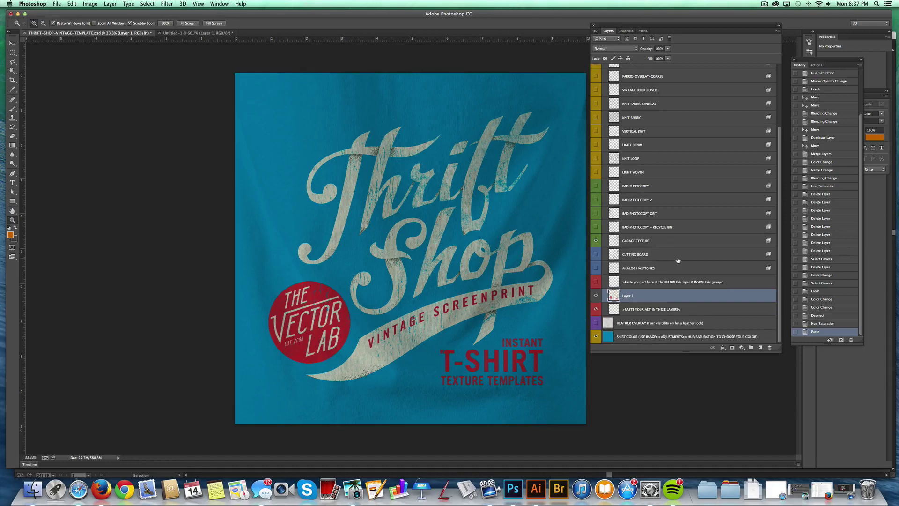
click(635, 337)
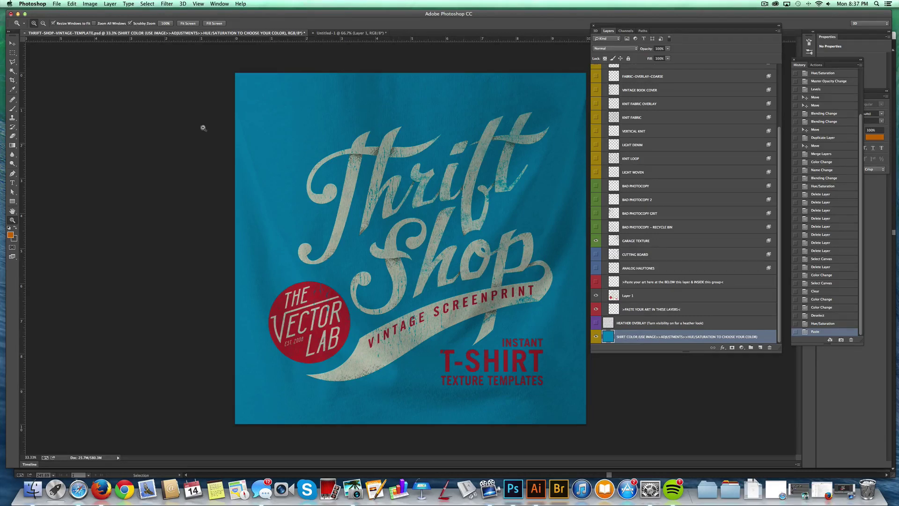
Apply Hue/Saturation to the SHIRT COLOR layer with Saturation -100 and Lightness -26.
click(90, 4)
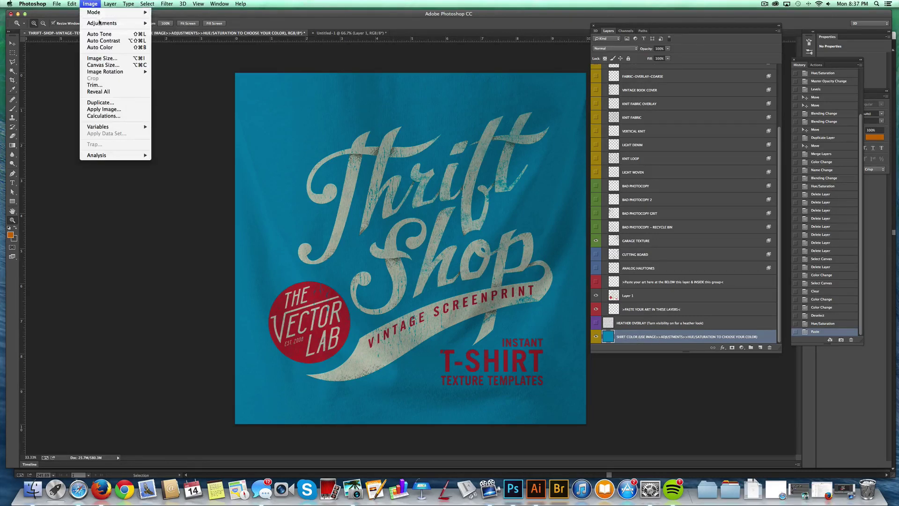
mouse_move(101, 24)
click(181, 60)
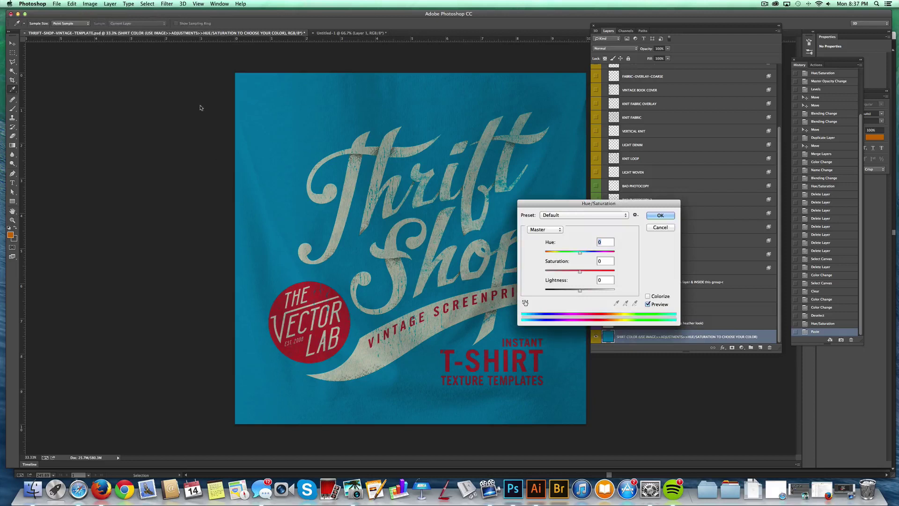
drag(579, 273, 518, 274)
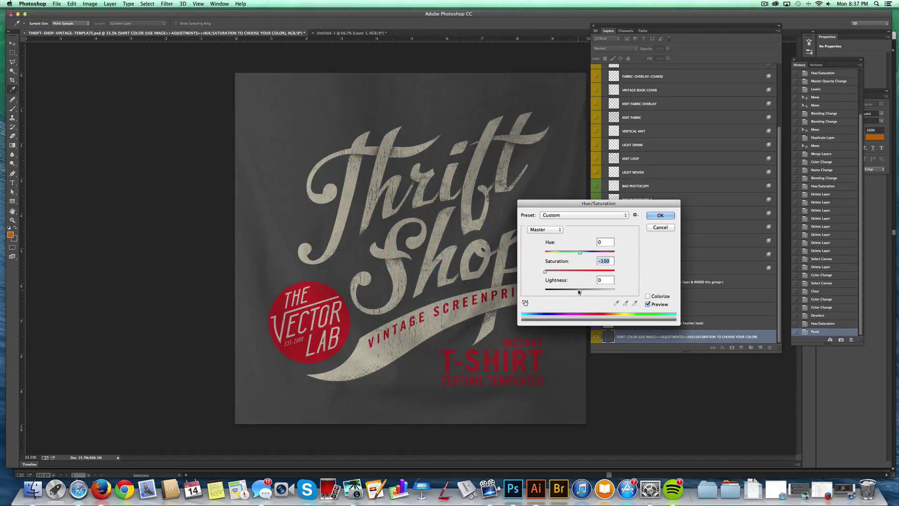
drag(579, 291, 571, 292)
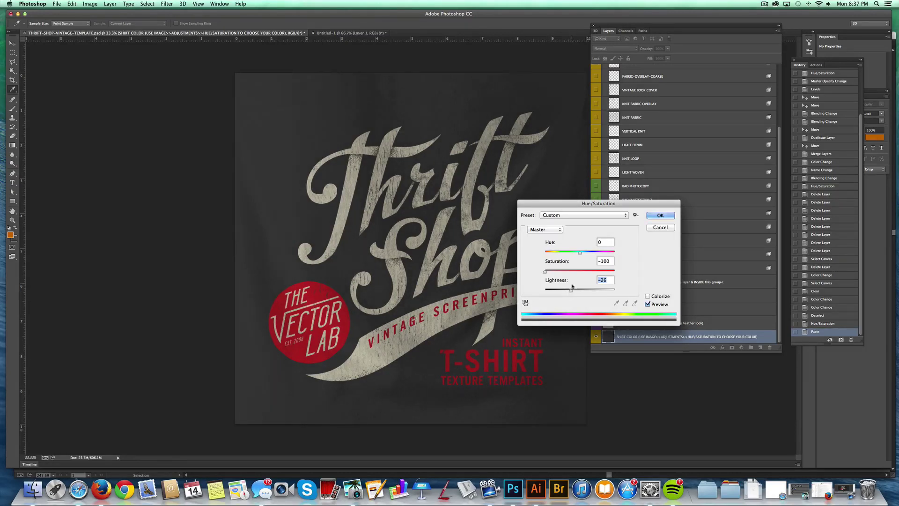
Confirm the charcoal colour, hide LIGHT FABRIC TEXTURE, and deselect the logo artwork in Illustrator.
click(661, 216)
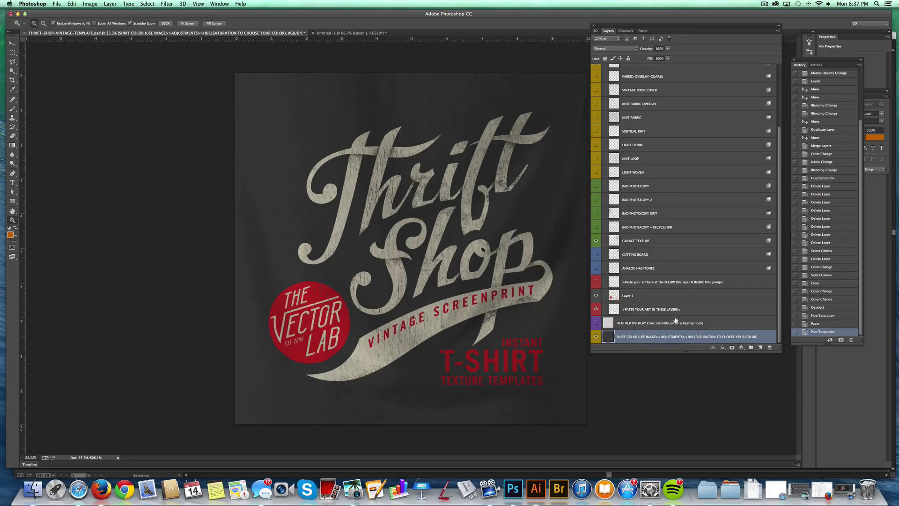
scroll(659, 215, up, 1)
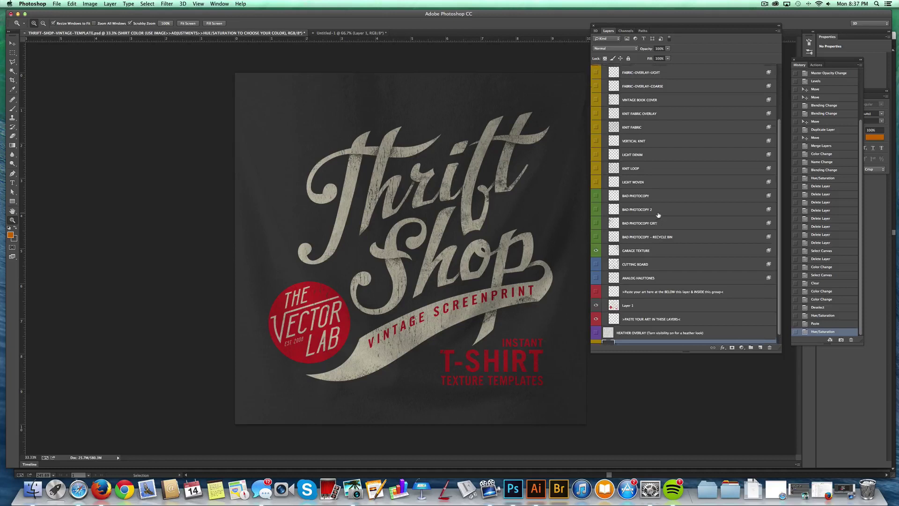
scroll(659, 215, up, 2)
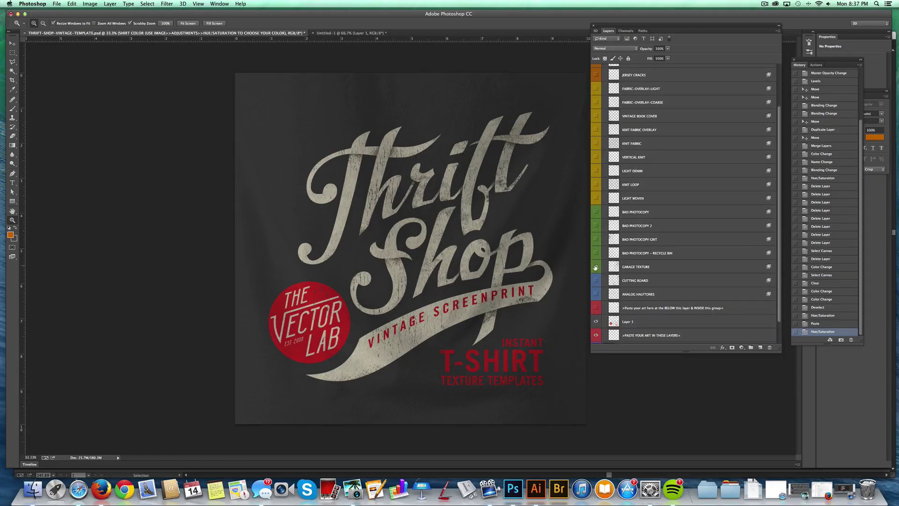
scroll(595, 187, up, 5)
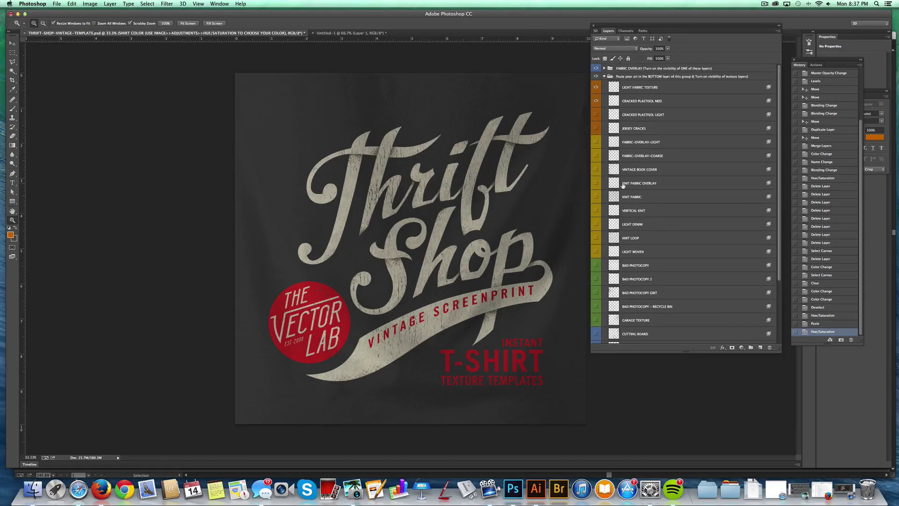
click(596, 87)
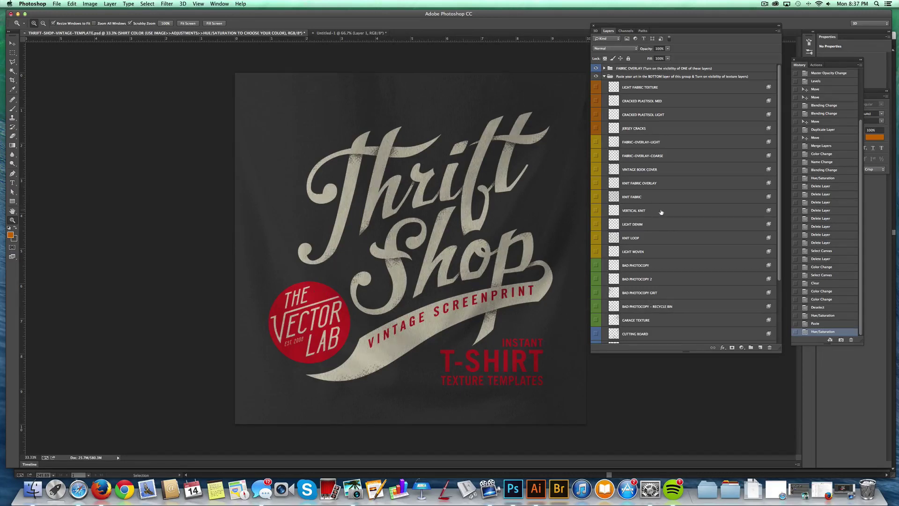
click(536, 488)
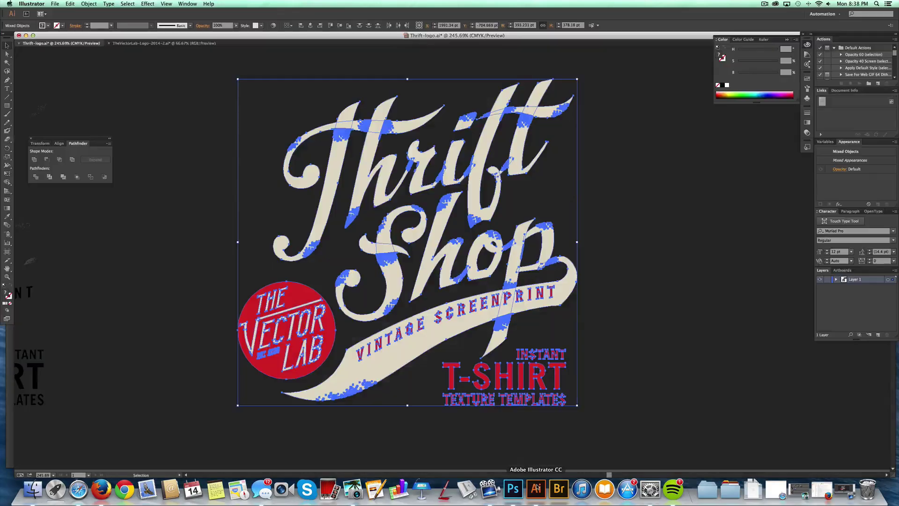
click(762, 344)
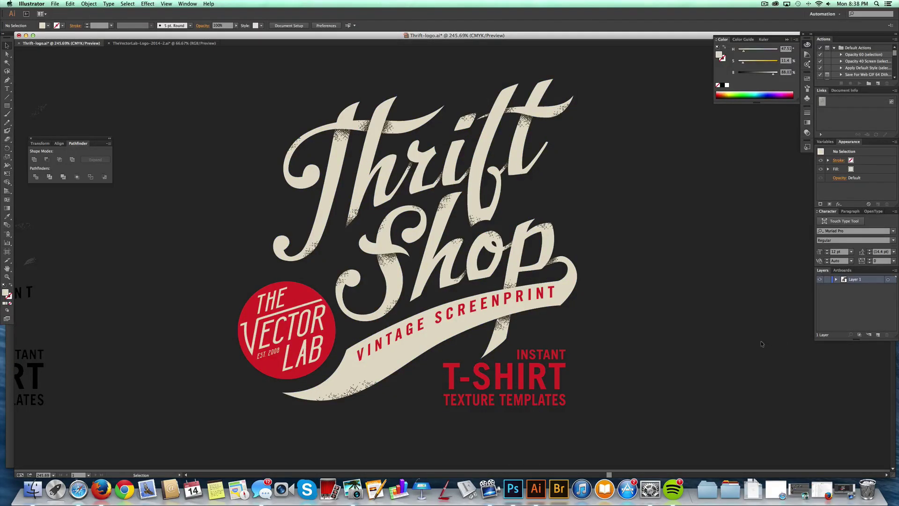
Back in Photoshop, show LIGHT FABRIC TEXTURE, CRACKED PLASTISOL MED, CRACKED PLASTISOL LIGHT and JERSEY CRACKS.
click(518, 487)
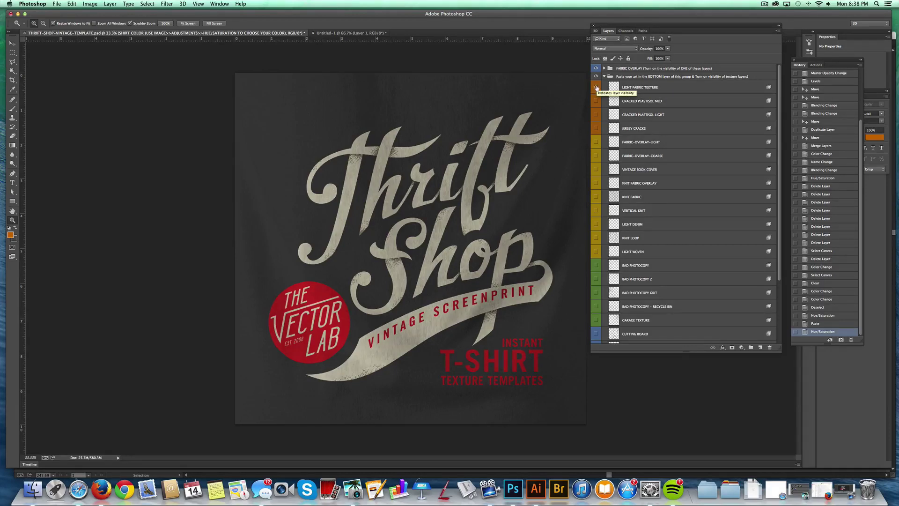
click(597, 88)
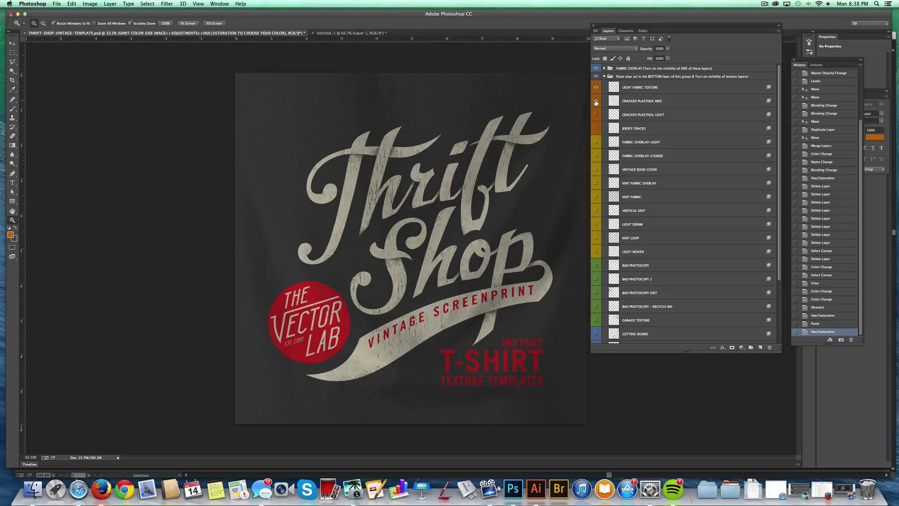
click(596, 102)
click(12, 44)
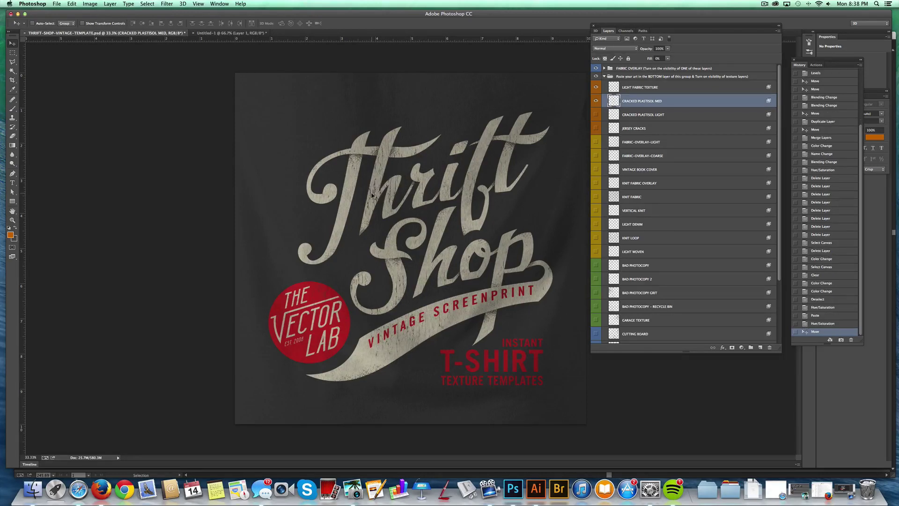
click(596, 115)
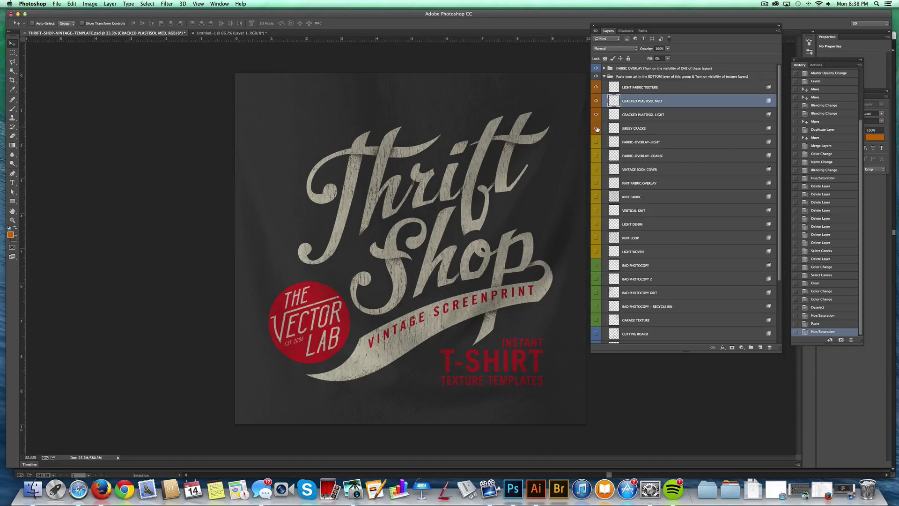
click(597, 128)
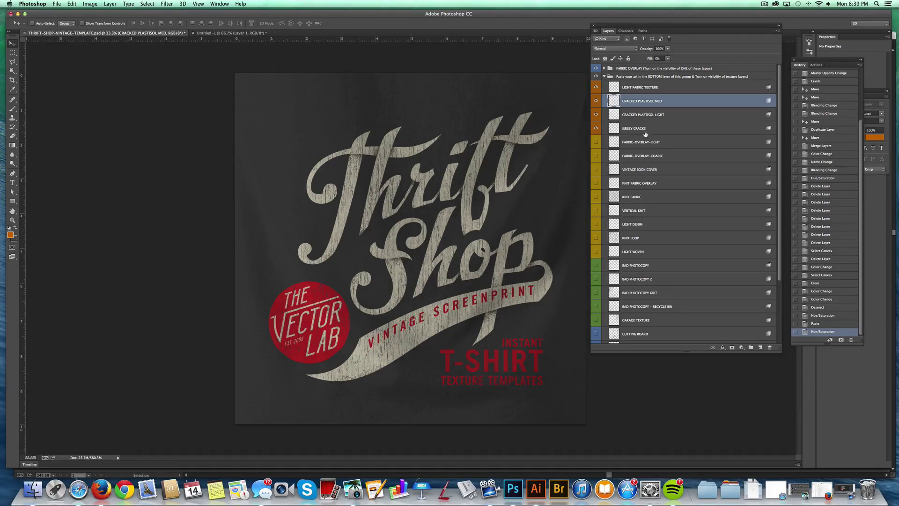
Show FABRIC-OVERLAY-LIGHT, hide the cracked and fabric texture layers, and preview VINTAGE BOOK COVER.
click(596, 142)
drag(596, 128, 596, 87)
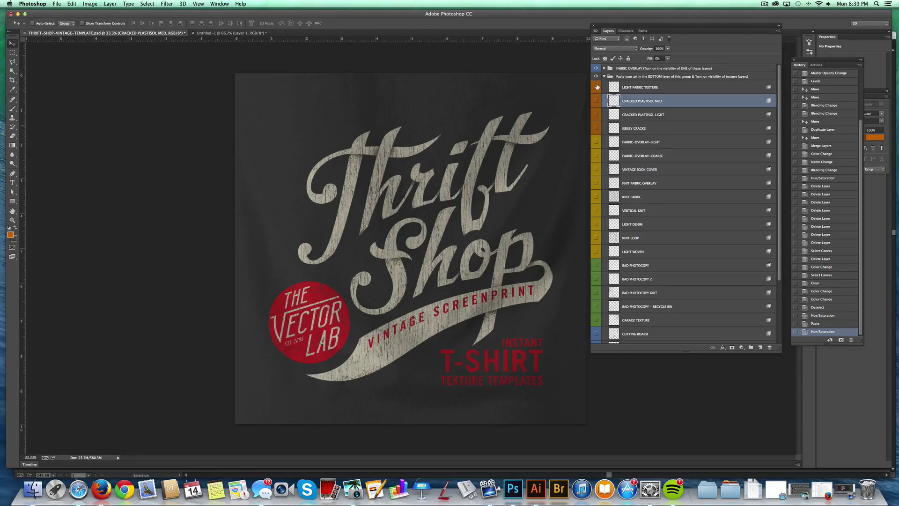
click(596, 169)
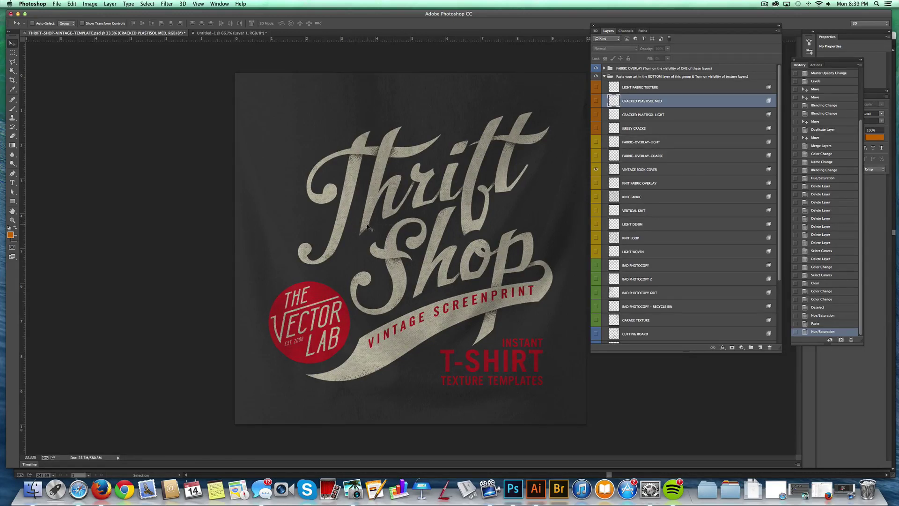
click(596, 170)
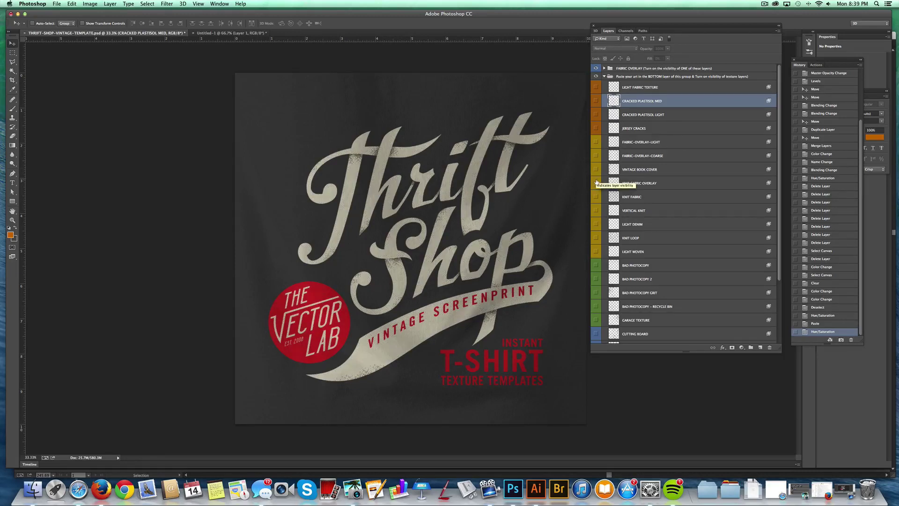
Compare KNIT FABRIC OVERLAY, KNIT FABRIC, VERTICAL KNIT and LIGHT DENIM textures on the shirt.
click(597, 181)
click(597, 196)
click(597, 183)
click(596, 212)
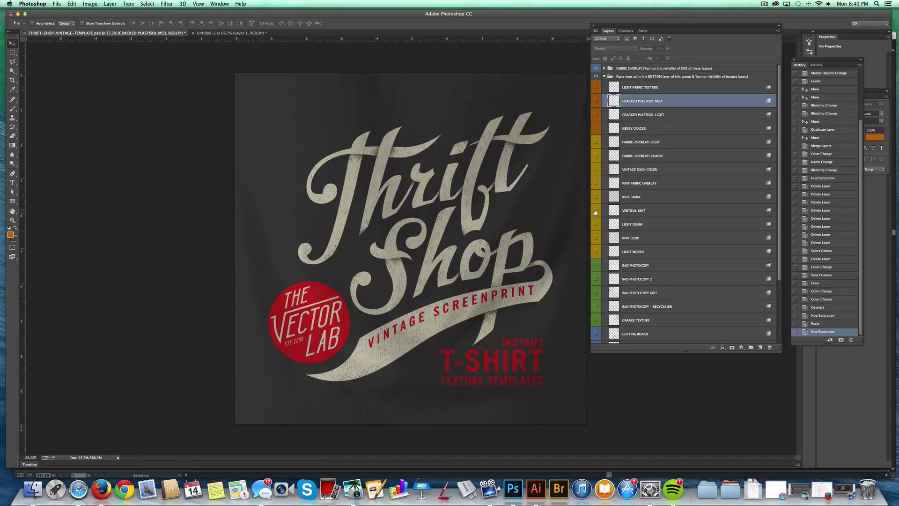
click(596, 212)
click(596, 225)
Preview the BAD PHOTOCOPY, BAD PHOTOCOPY 2, GRIT and RECYCLE BIN textures on the artwork.
scroll(773, 235, down, 5)
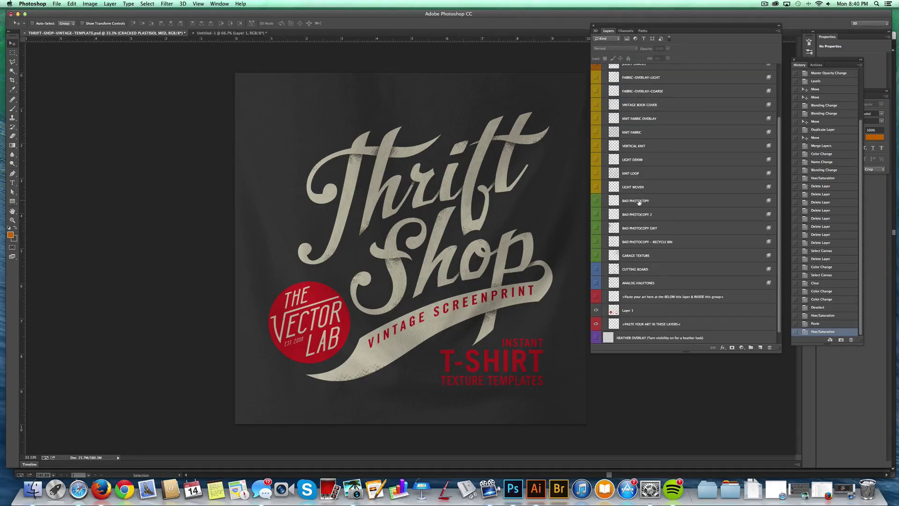
click(596, 201)
click(596, 215)
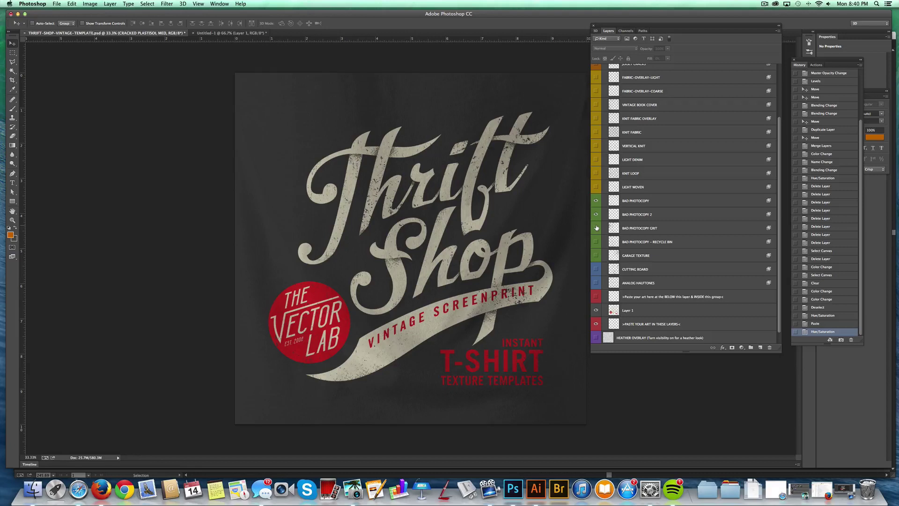
click(596, 229)
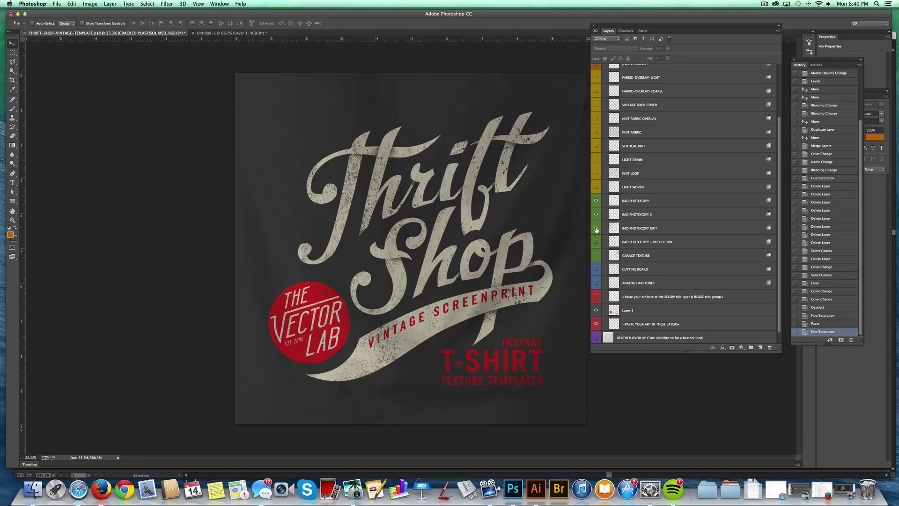
click(596, 242)
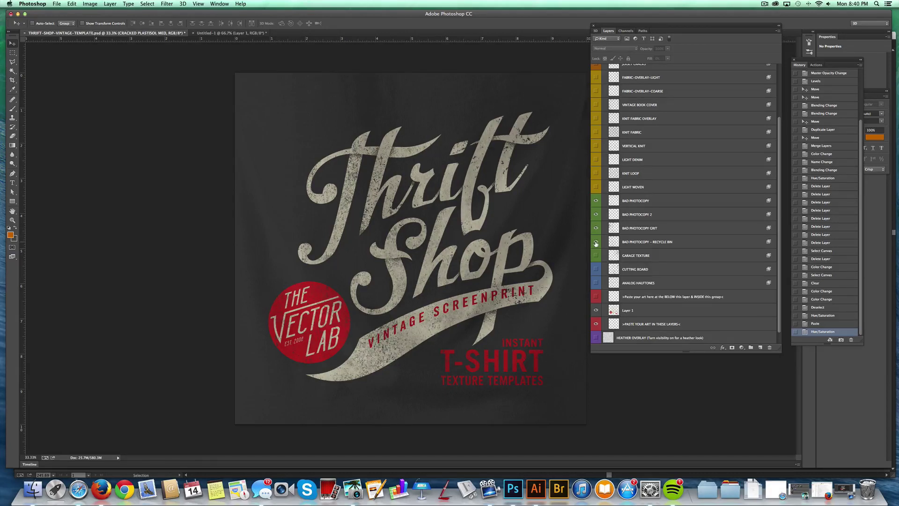
click(597, 255)
Preview the CUTTING BOARD and ANALOG HALFTONES textures, then switch both off.
click(596, 255)
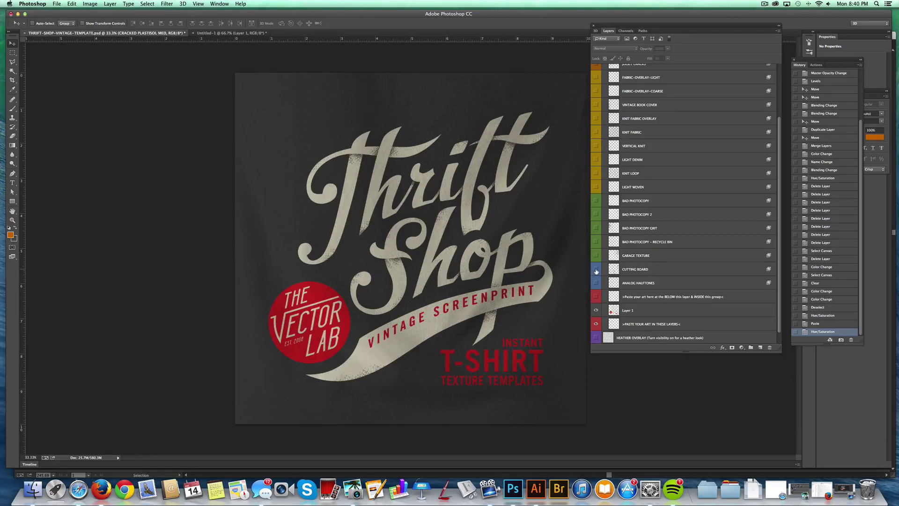
click(597, 269)
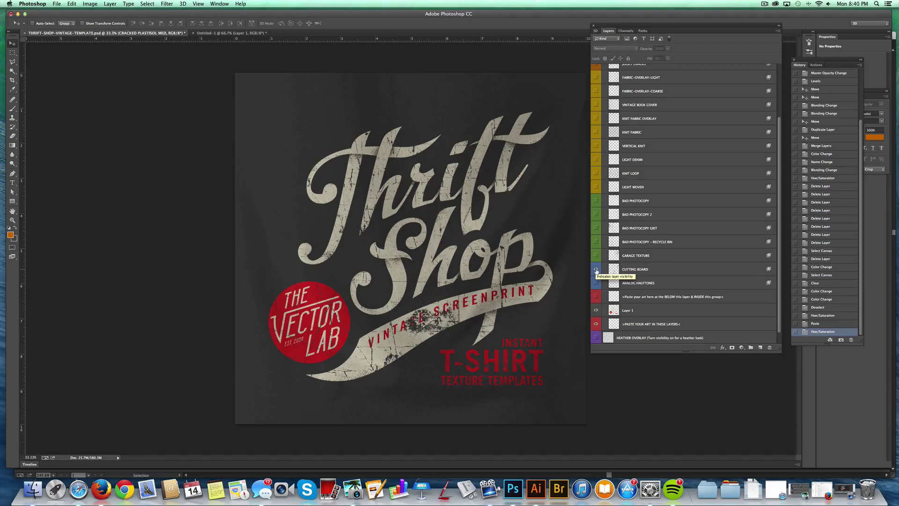
click(597, 269)
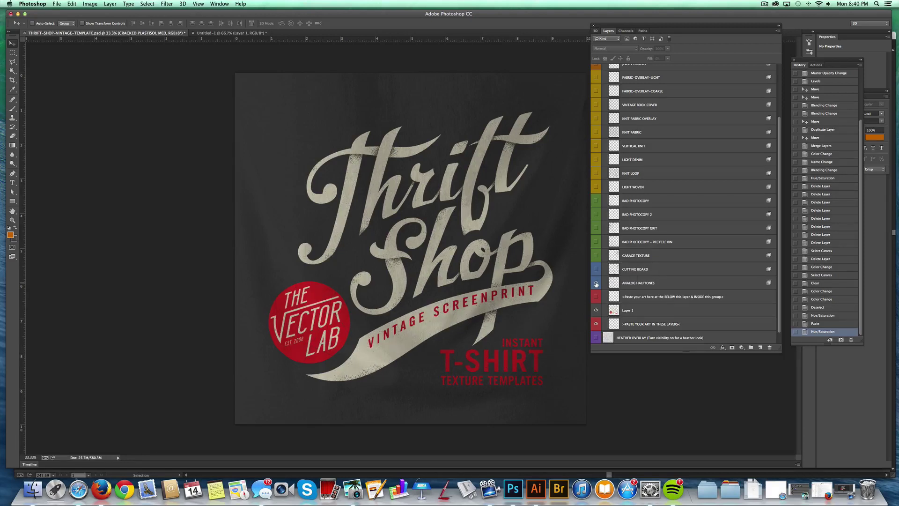
click(596, 283)
click(596, 283)
Show the LIGHT FABRIC TEXTURE and CRACKED PLASTISOL layers, then nudge Layer 1's Thrift Shop art up-left.
scroll(649, 265, up, 5)
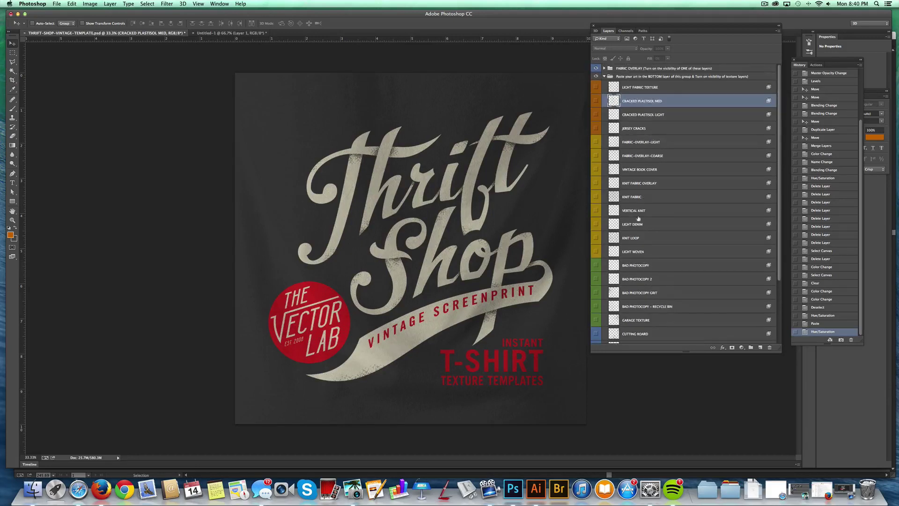
drag(596, 87, 596, 129)
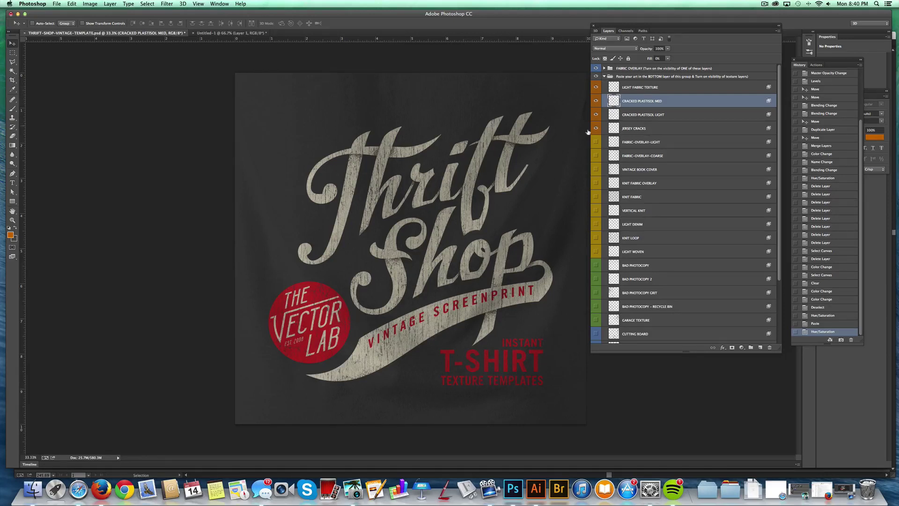
scroll(685, 259, down, 4)
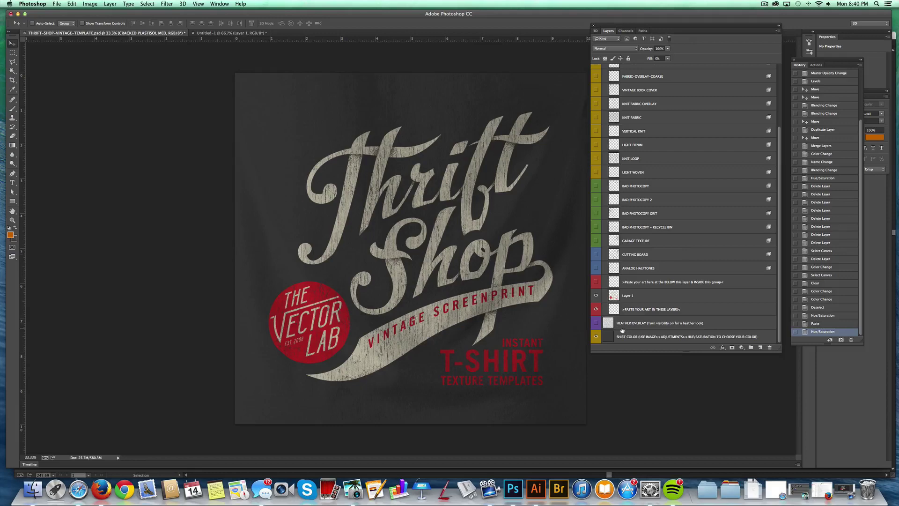
click(631, 296)
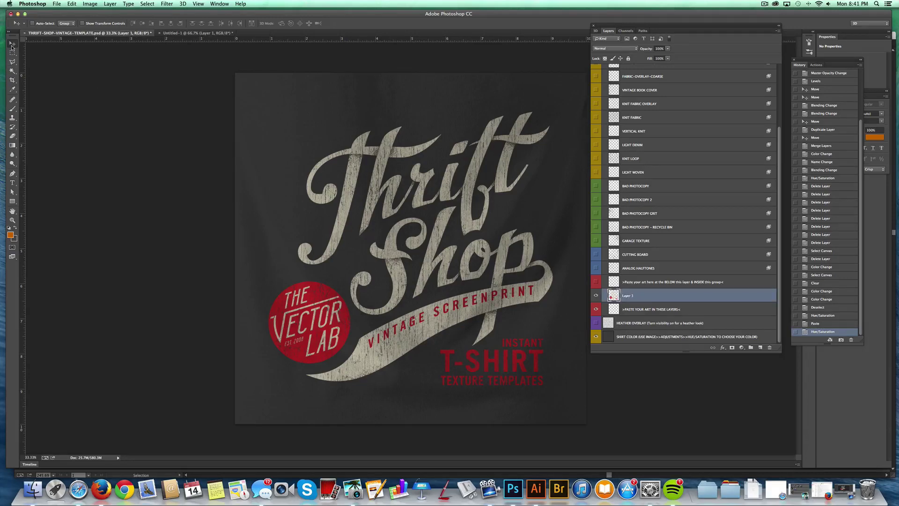
drag(392, 165, 380, 150)
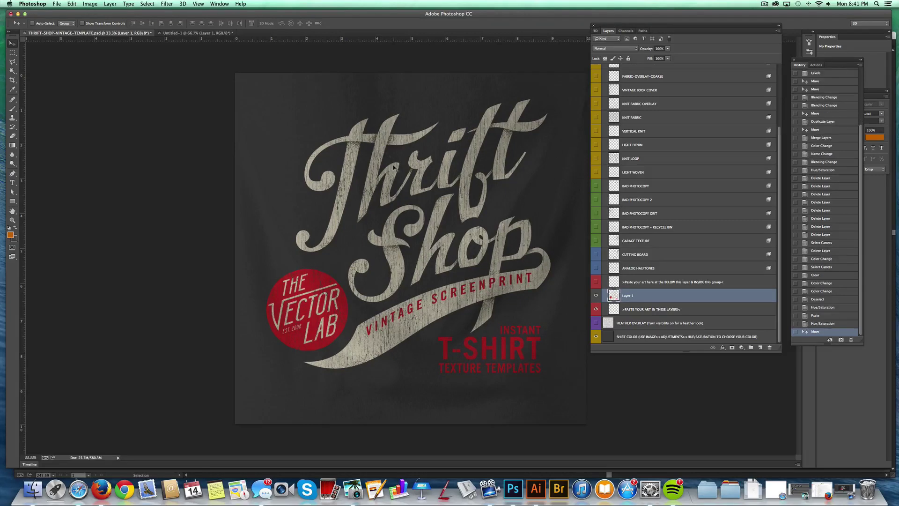
Hide Layer 1, then in Untitled-1 hide the black Background layer and select the whole canvas.
click(597, 296)
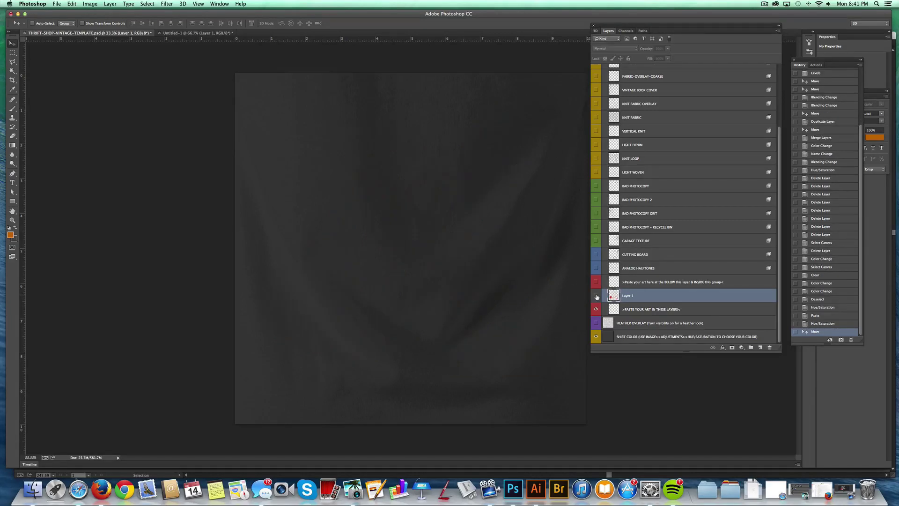
click(181, 34)
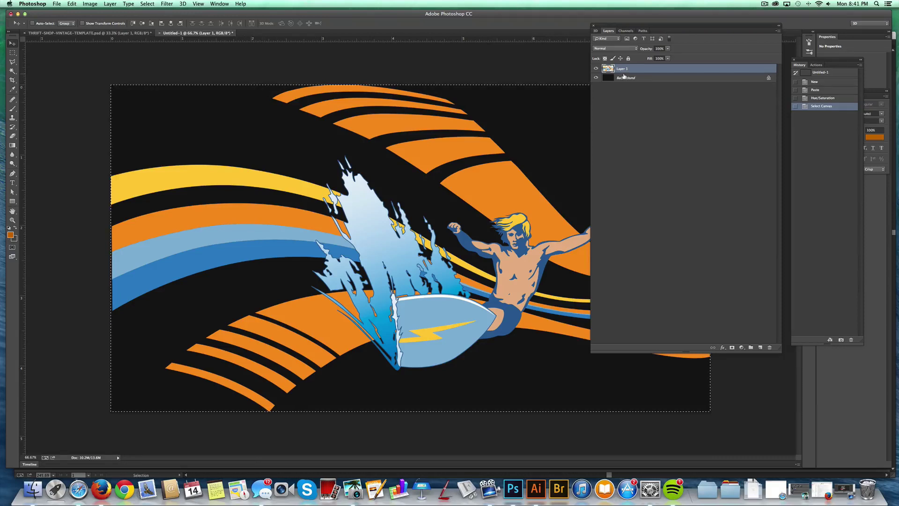
click(596, 77)
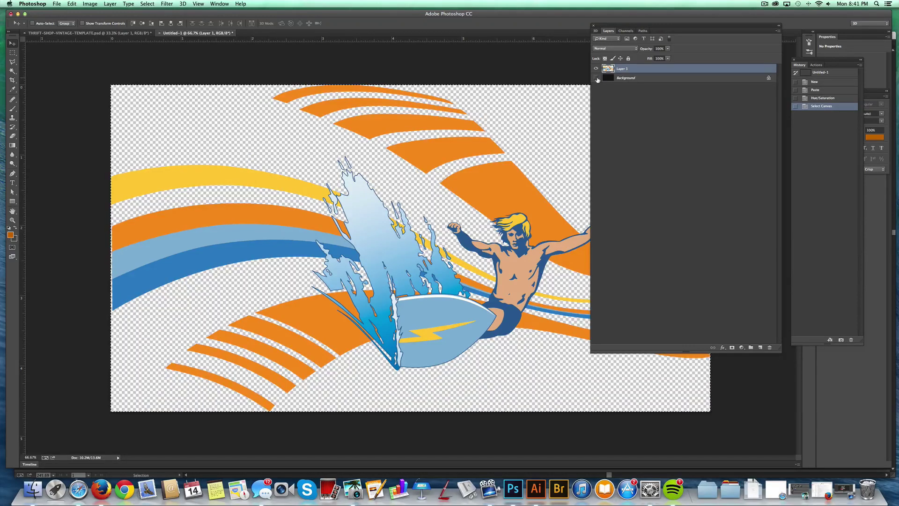
click(596, 78)
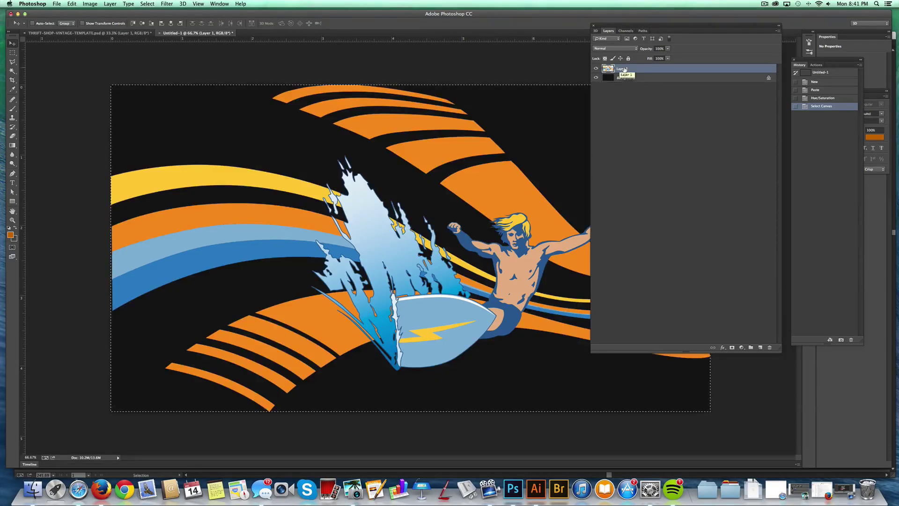
click(596, 78)
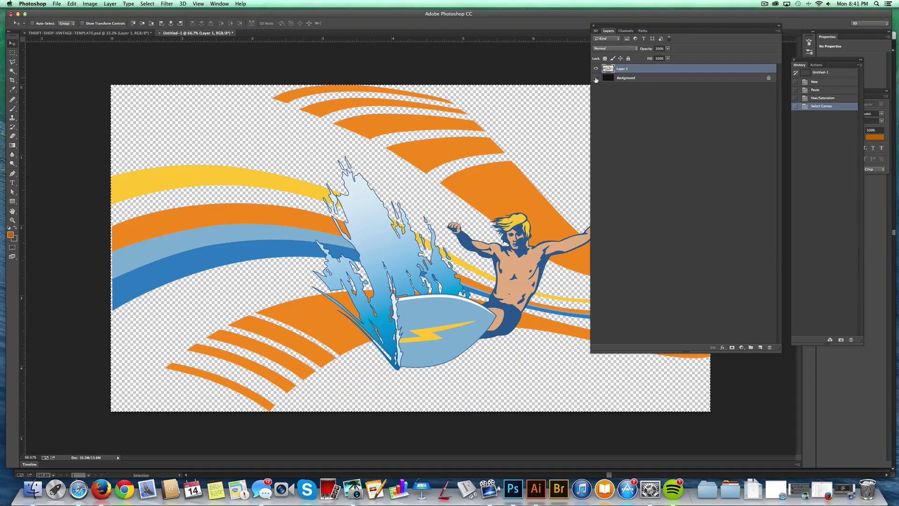
key(super+a)
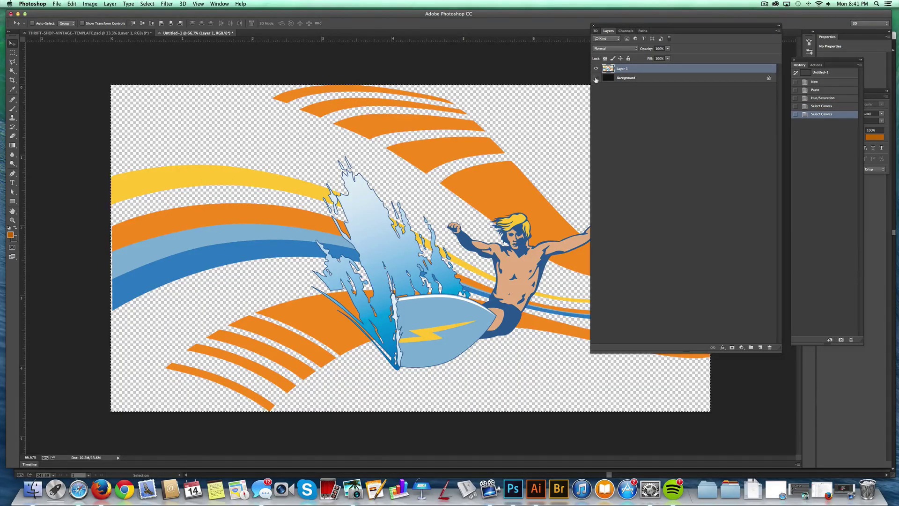
Back in the THRIFT-SHOP template, paste the surfer illustration as Layer 2.
key(ctrl+Tab)
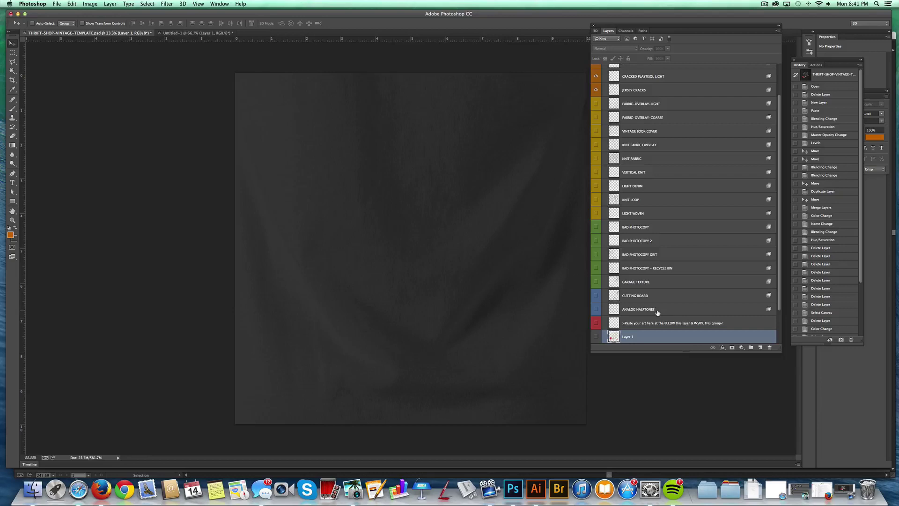
scroll(657, 312, down, 2)
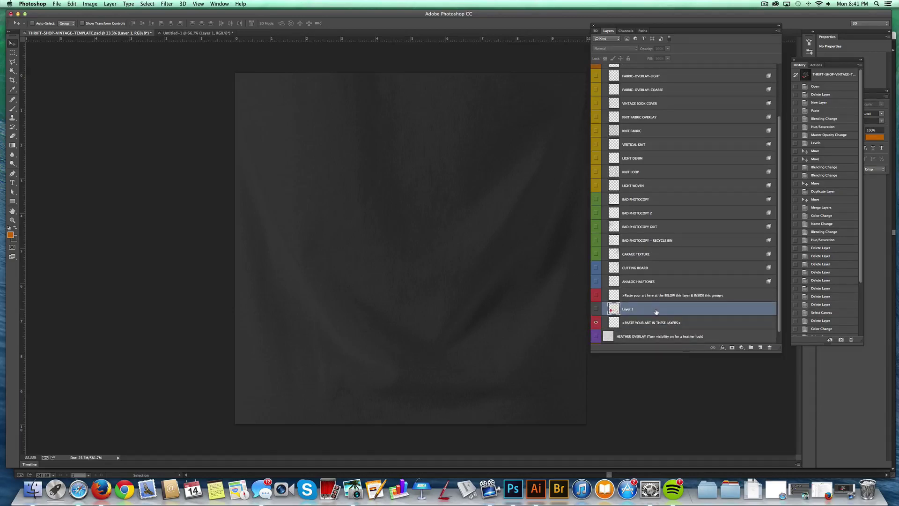
key(super+v)
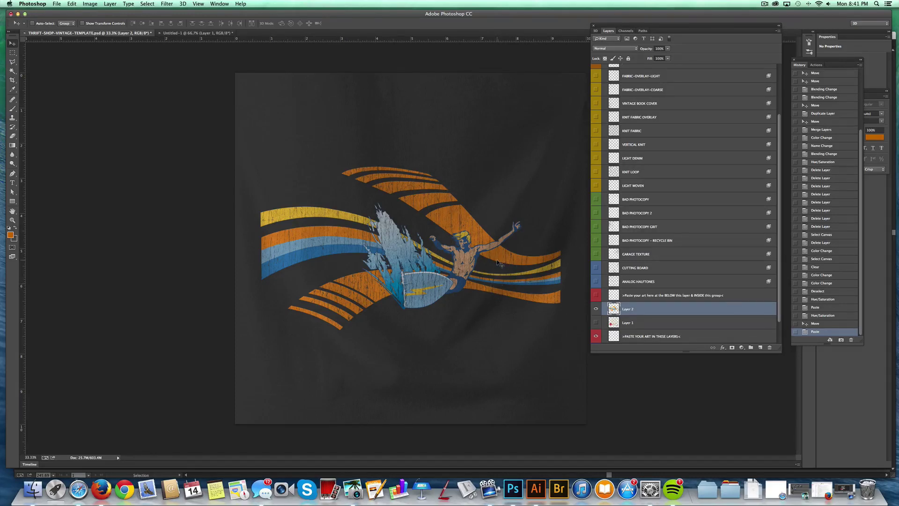
click(596, 310)
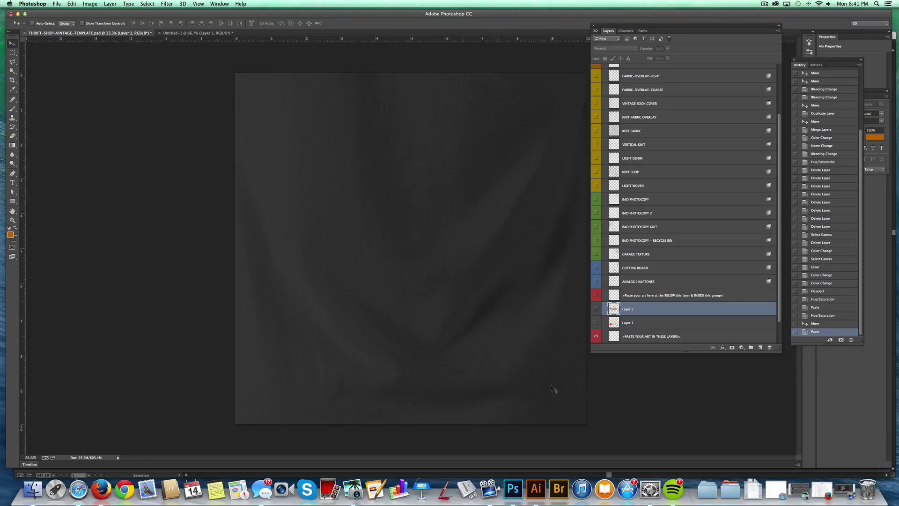
click(537, 489)
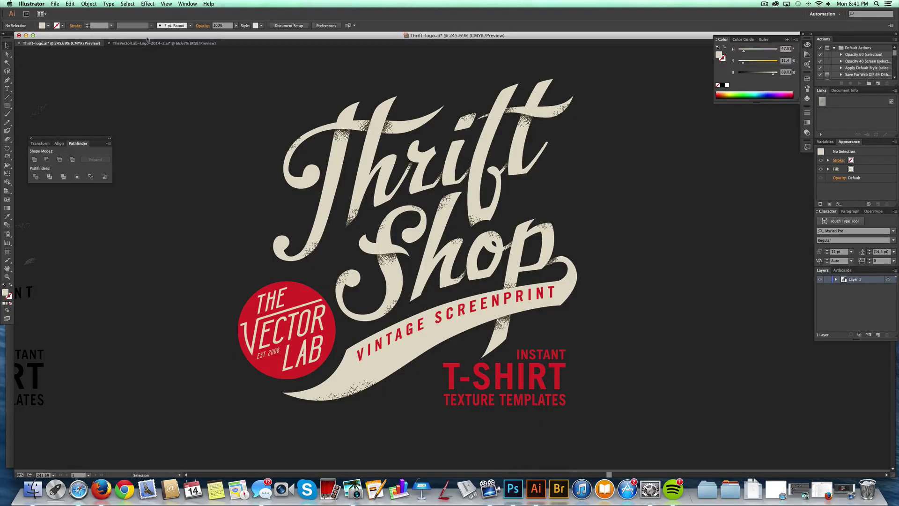
click(164, 43)
click(244, 92)
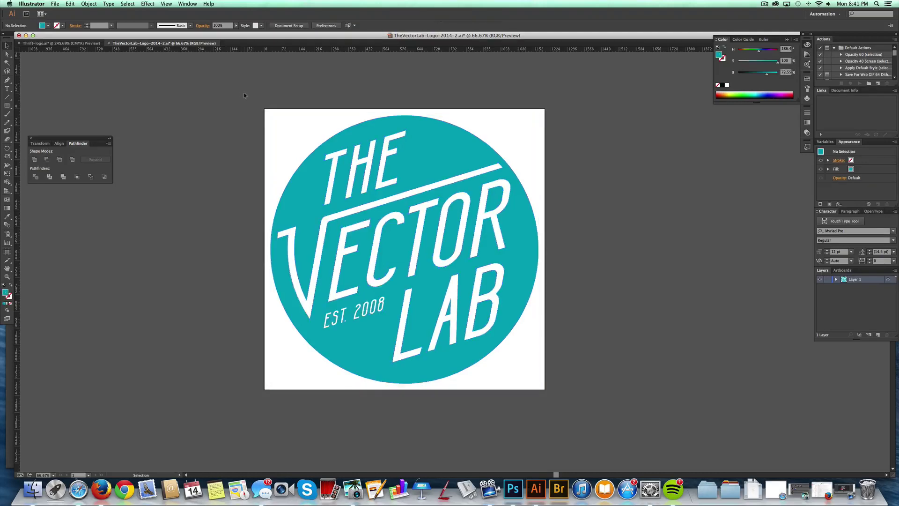
click(512, 364)
key(a)
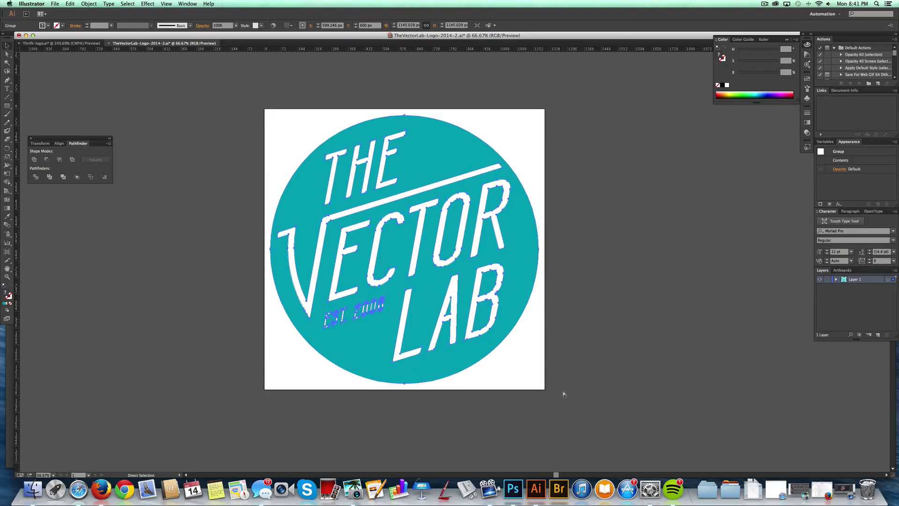
key(v)
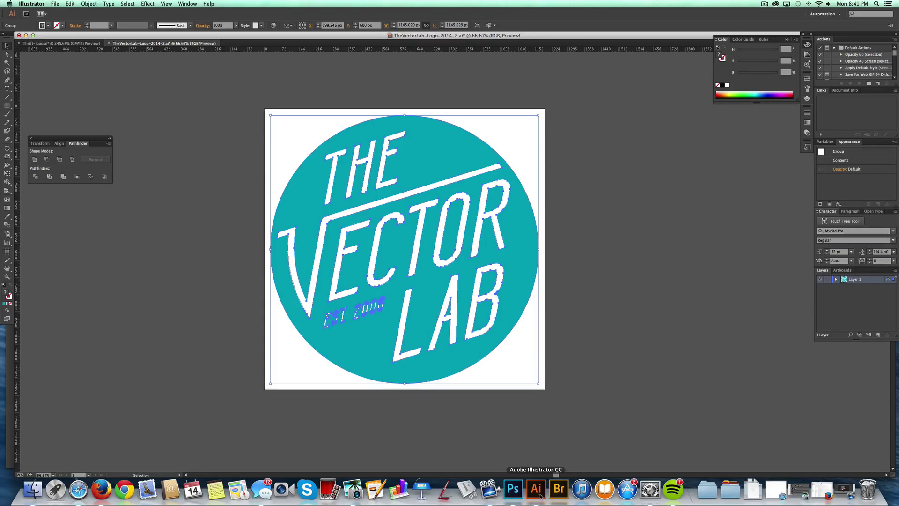
click(513, 489)
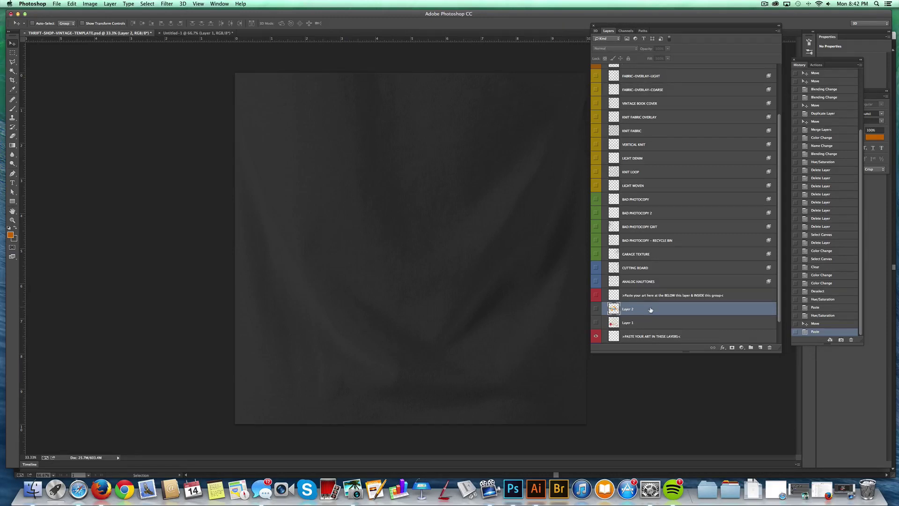
Paste the Vector Lab logo as a Smart Object and scale it down to about 50%.
key(super+v)
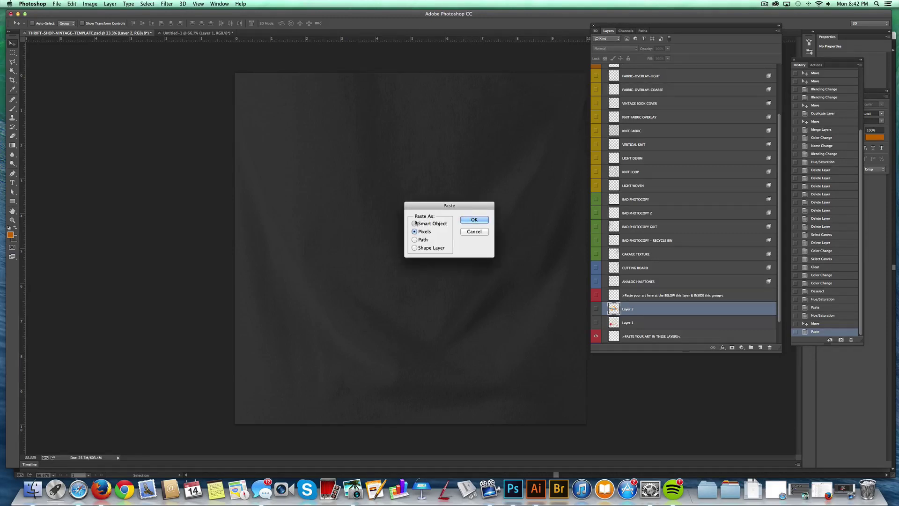
click(473, 218)
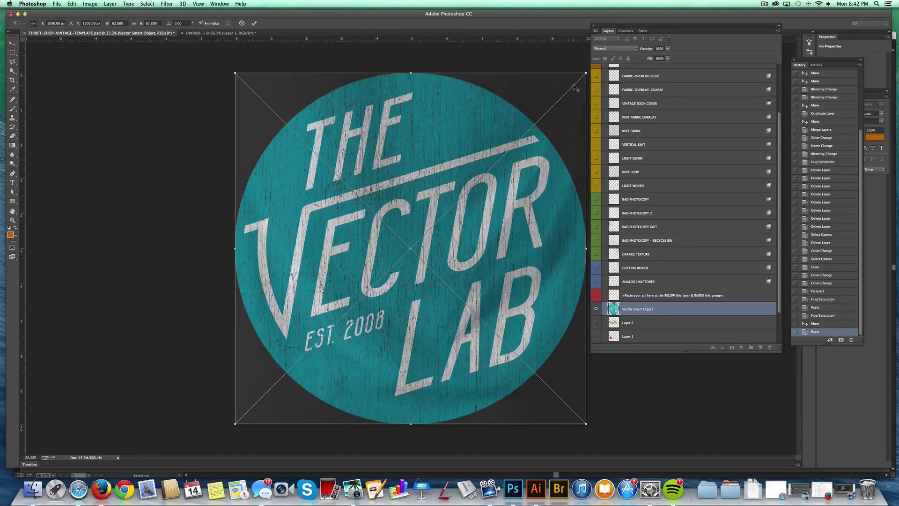
drag(585, 73, 554, 98)
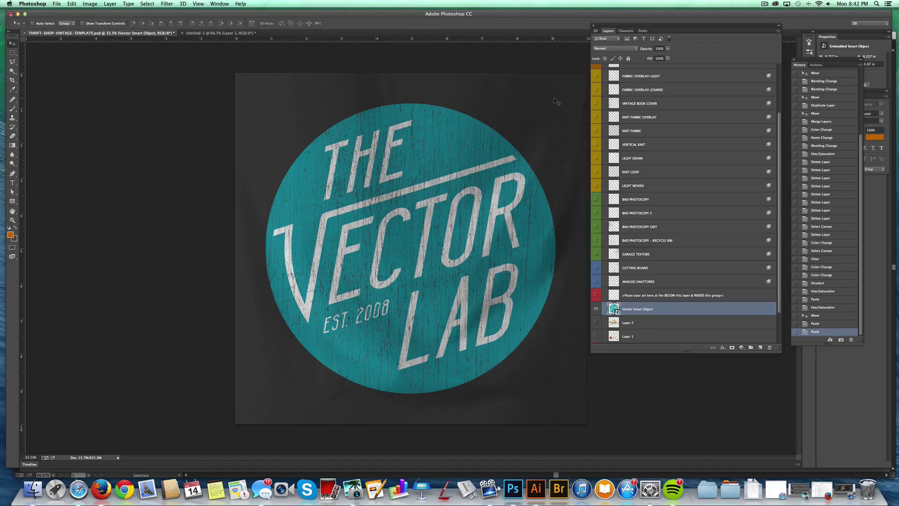
scroll(612, 129, up, 3)
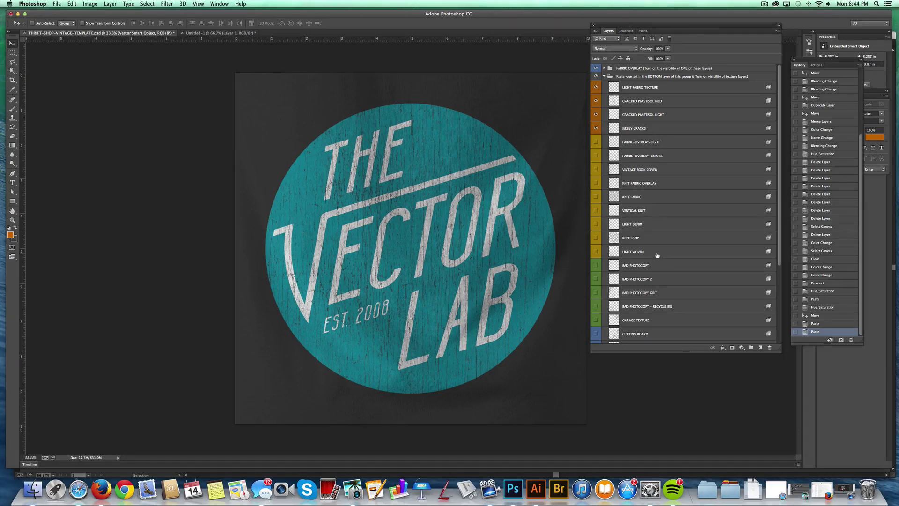
In the FABRIC OVERLAY group, try FABRIC-OVERLAY-4, then show and select FABRIC-OVERLAY-1 instead.
click(603, 76)
click(604, 68)
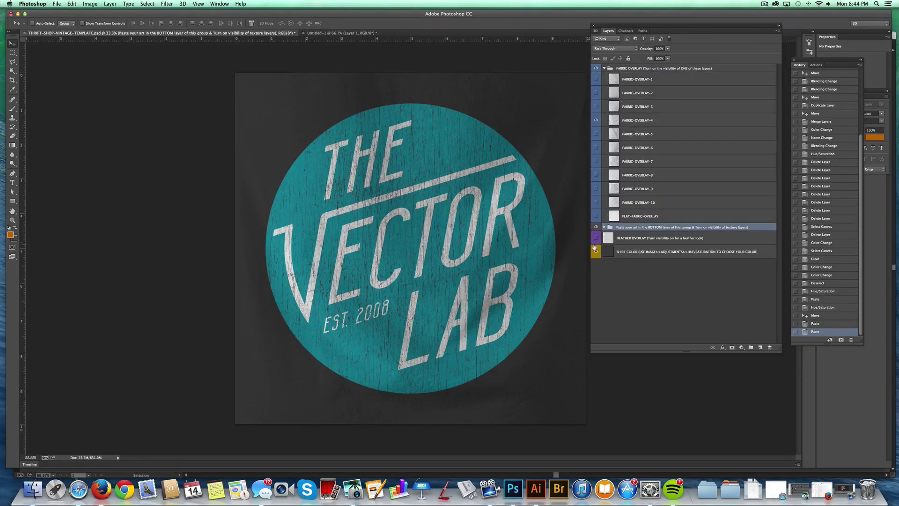
click(595, 120)
click(596, 80)
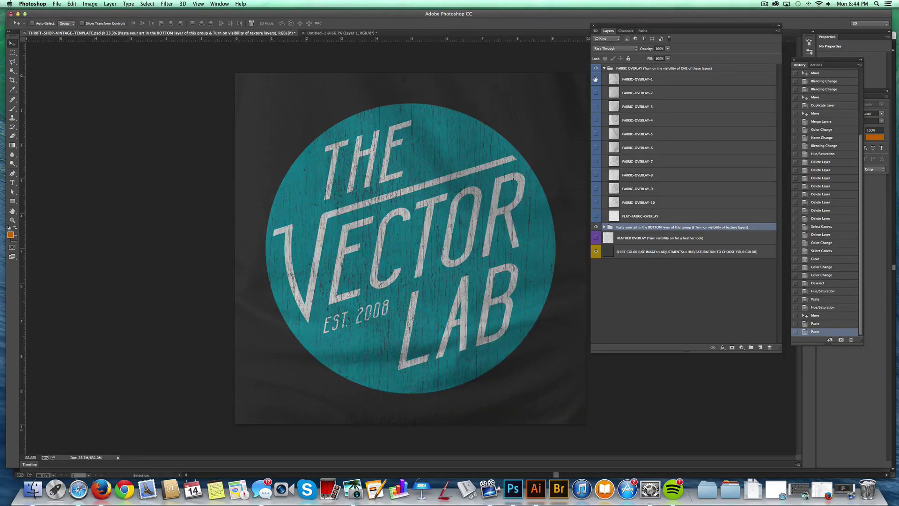
click(636, 79)
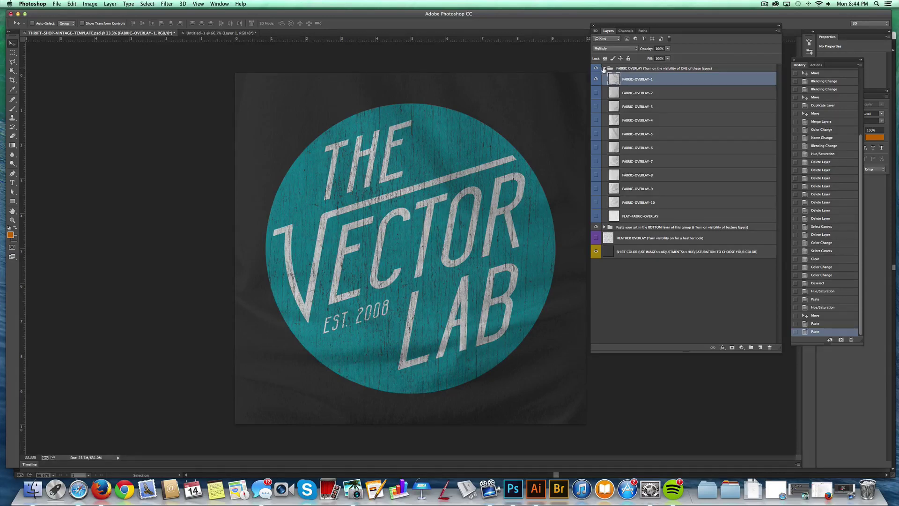
Collapse FABRIC OVERLAY, expand Paste your art, and select the Vector Smart Object layer.
click(604, 69)
click(602, 77)
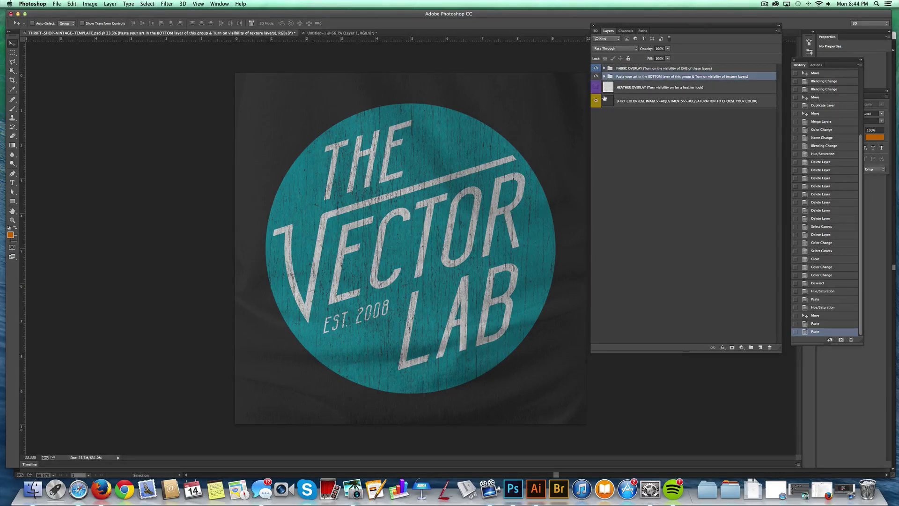
click(603, 76)
scroll(679, 183, down, 5)
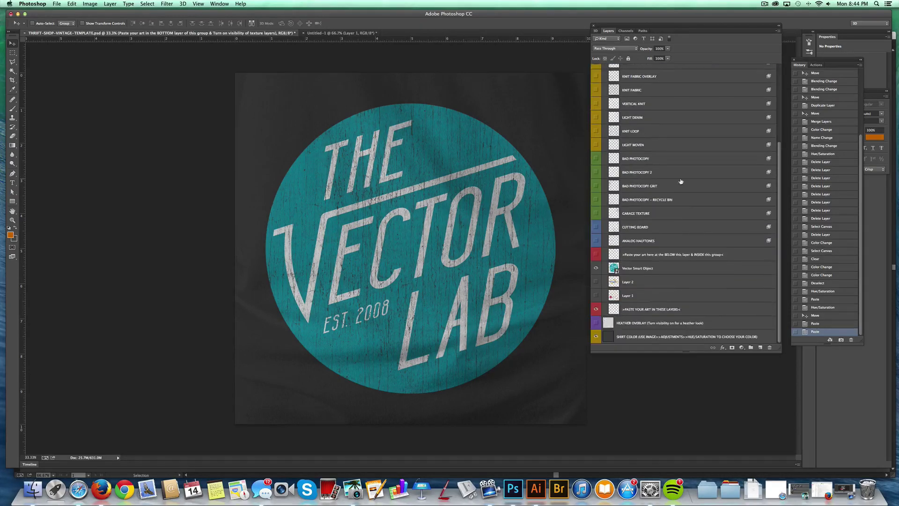
click(652, 268)
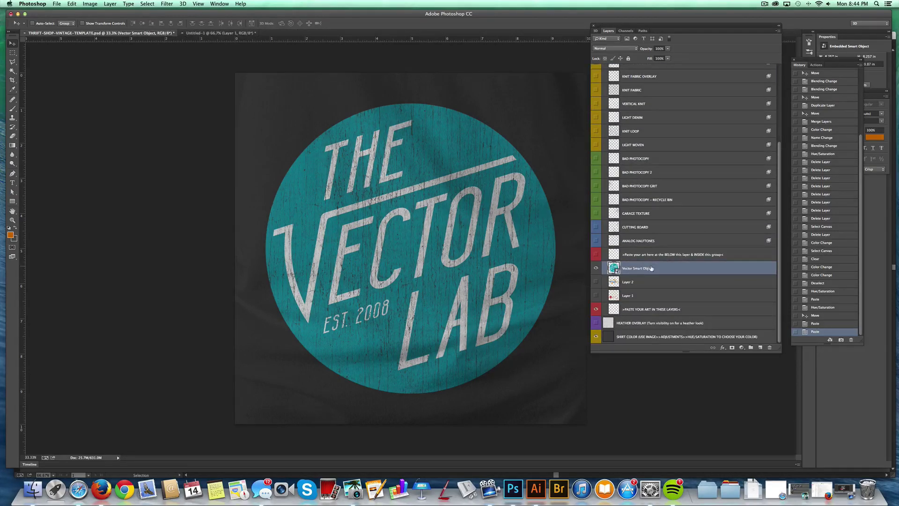
Apply a Displace filter at scale 30/30 using FABRIC-OVERLAY-1-DISPLACEMENT-MAP.psd to the logo.
click(167, 4)
mouse_move(187, 95)
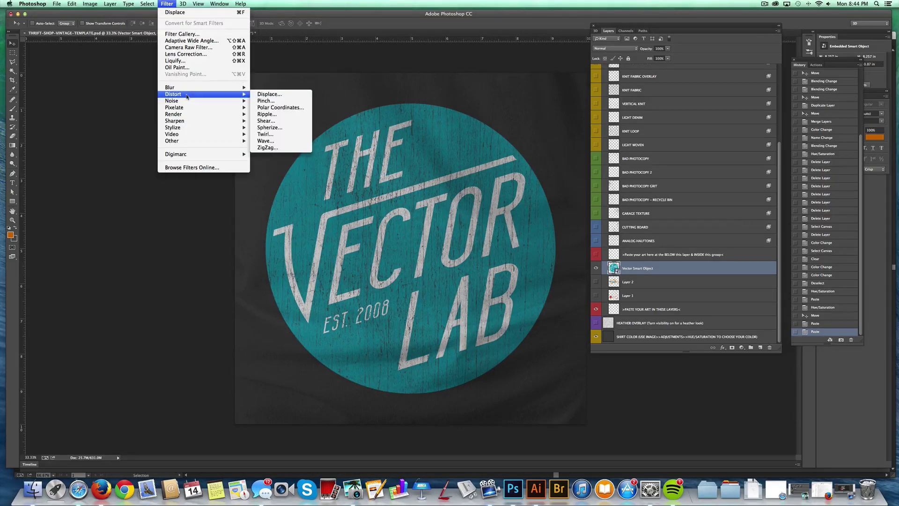
click(269, 94)
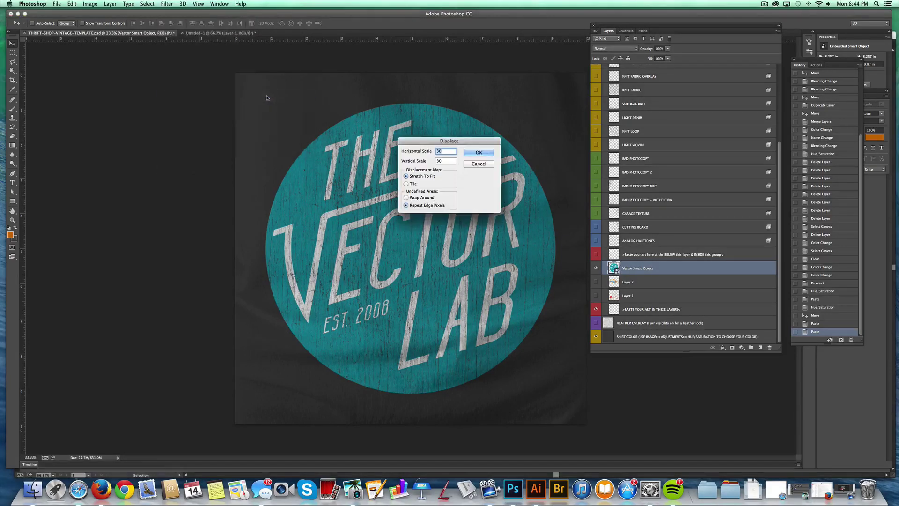
click(474, 153)
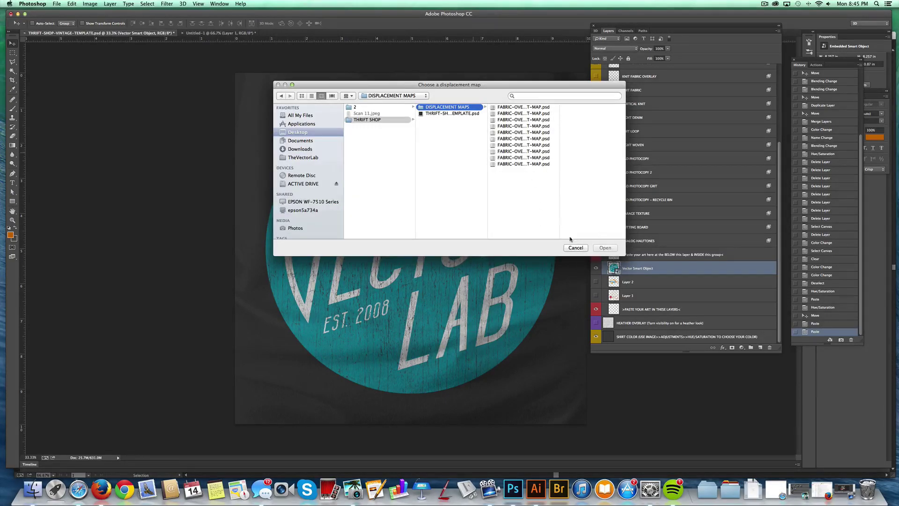
drag(559, 235, 608, 234)
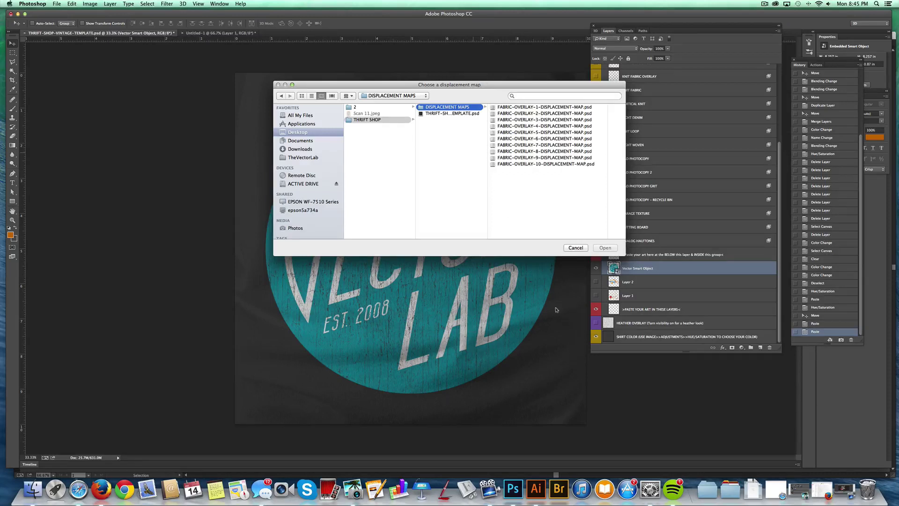
click(531, 106)
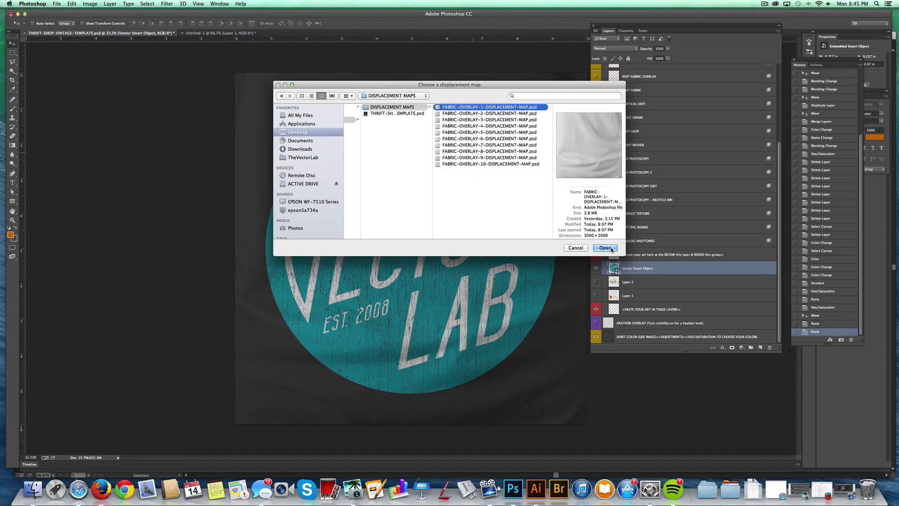
click(605, 248)
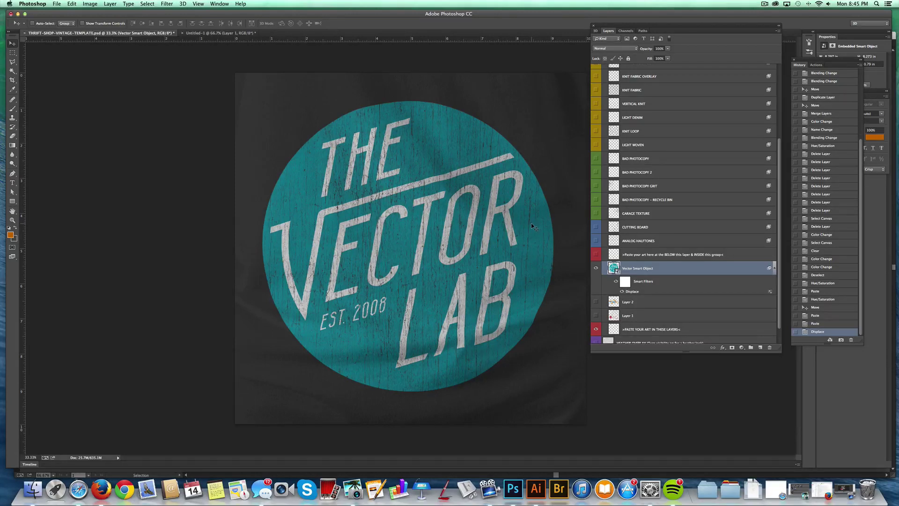
Undo the Displace filter with Cmd+Z and scroll the Layers panel up to FABRIC OVERLAY.
key(super+z)
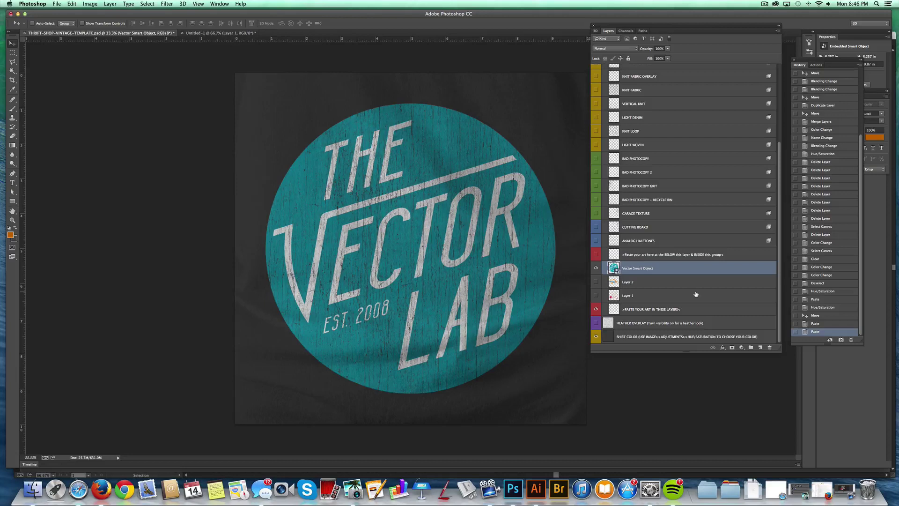
scroll(692, 293, up, 5)
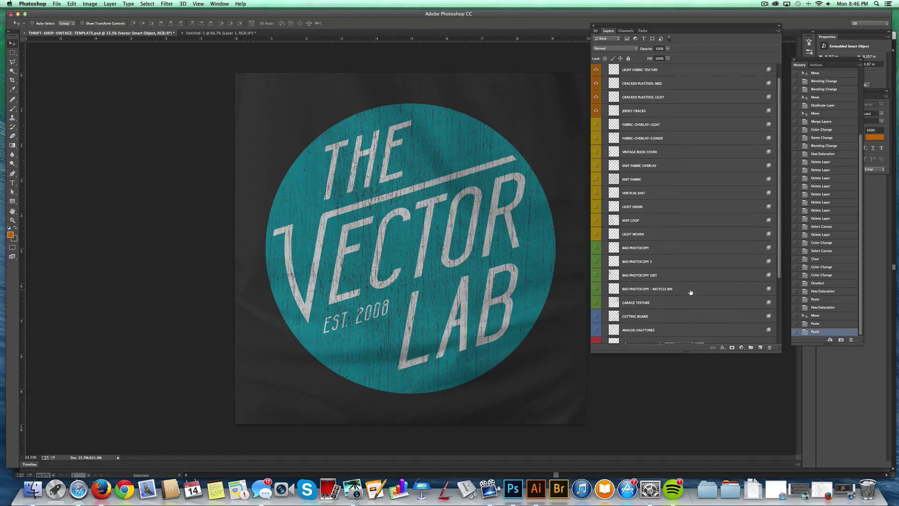
scroll(687, 292, down, 5)
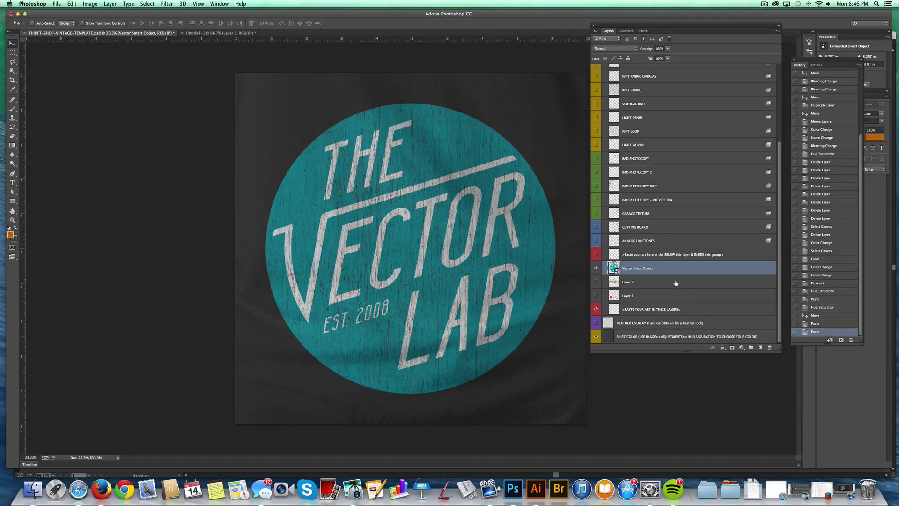
scroll(678, 282, up, 5)
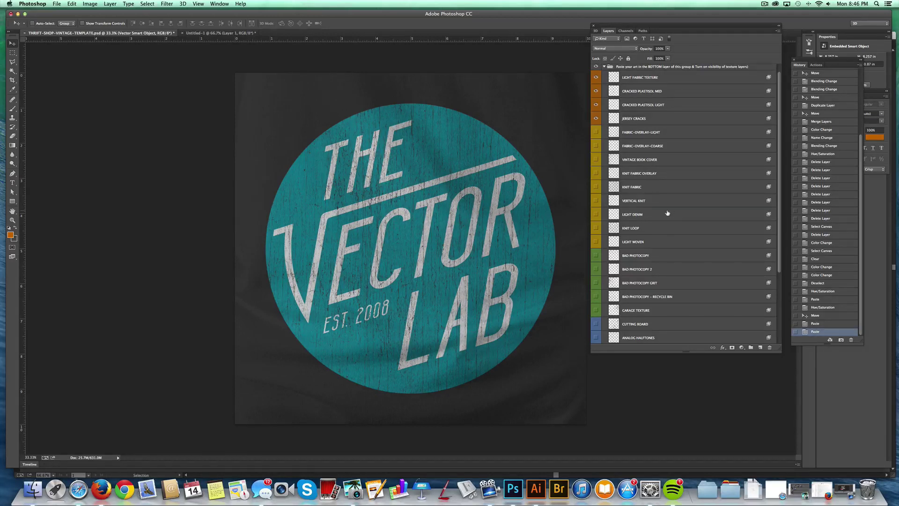
scroll(667, 213, up, 1)
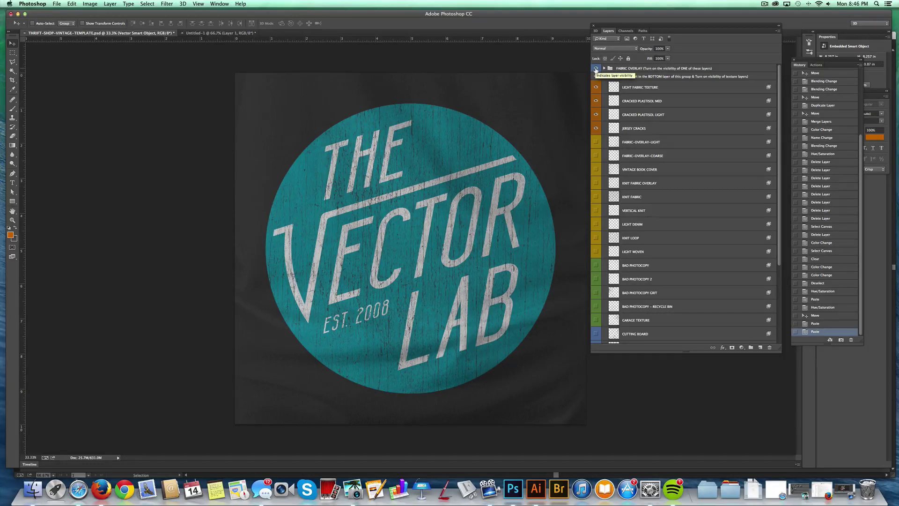
Hide the FABRIC OVERLAY group and show the JERSEY CRACKS texture layer.
click(596, 70)
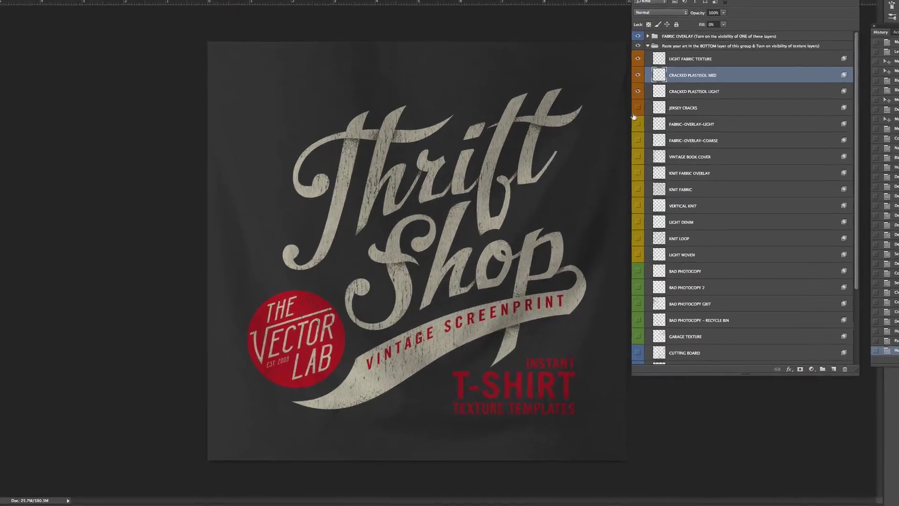
click(649, 102)
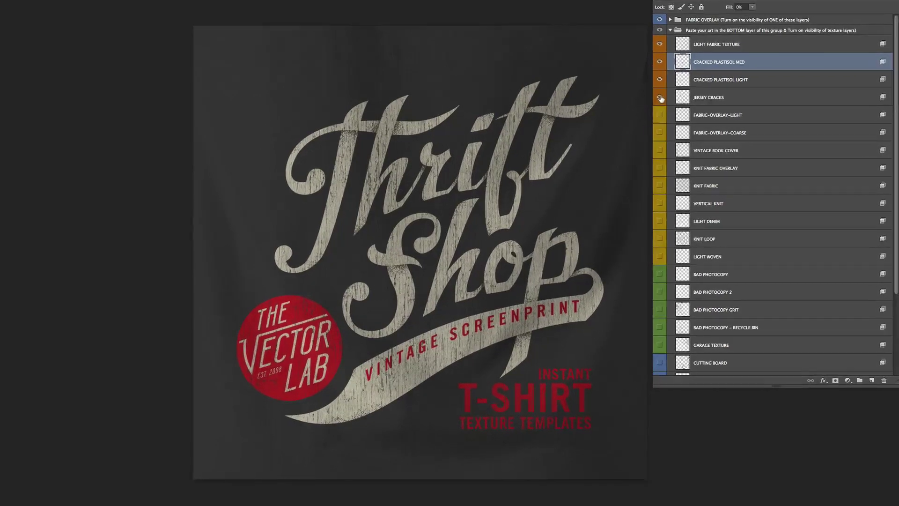